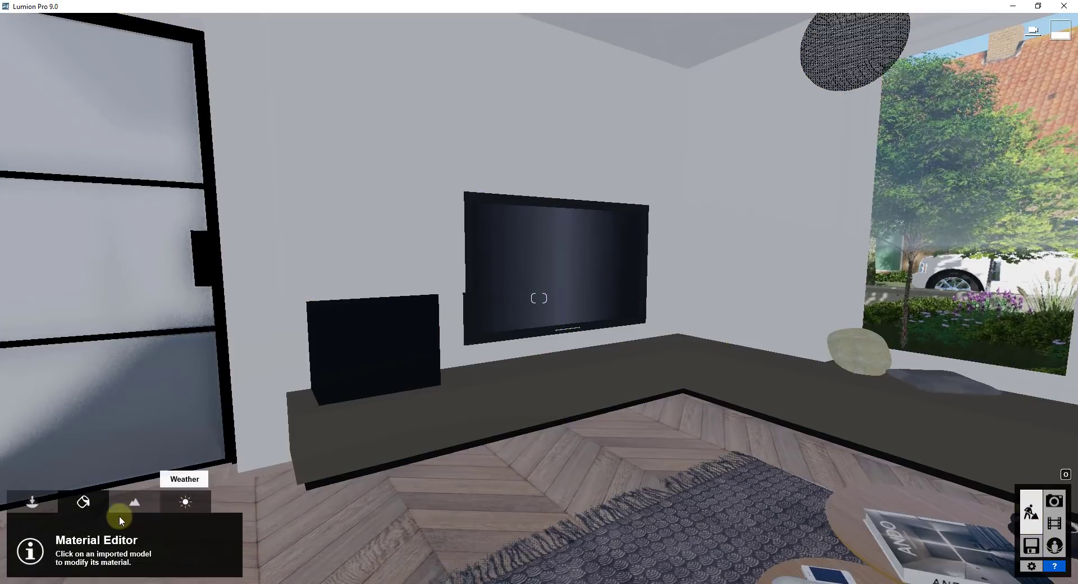
# Step: Select the imported Wall Mount TV object and view the living room from outside the glass front
pyautogui.click(29, 504)
pyautogui.click(631, 308)
pyautogui.moveTo(631, 308); pyautogui.dragTo(924, 537, button='right')
pyautogui.press('w')
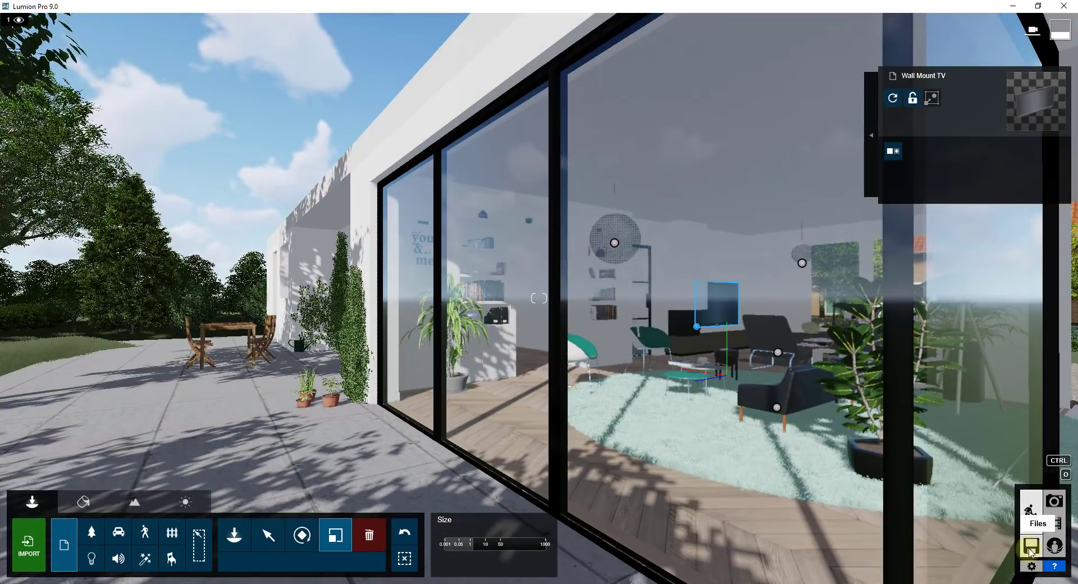
# Step: View the built-in example scenes to find Living Room Interior, and return to the living room in build mode
pyautogui.click(1031, 546)
pyautogui.click(436, 110)
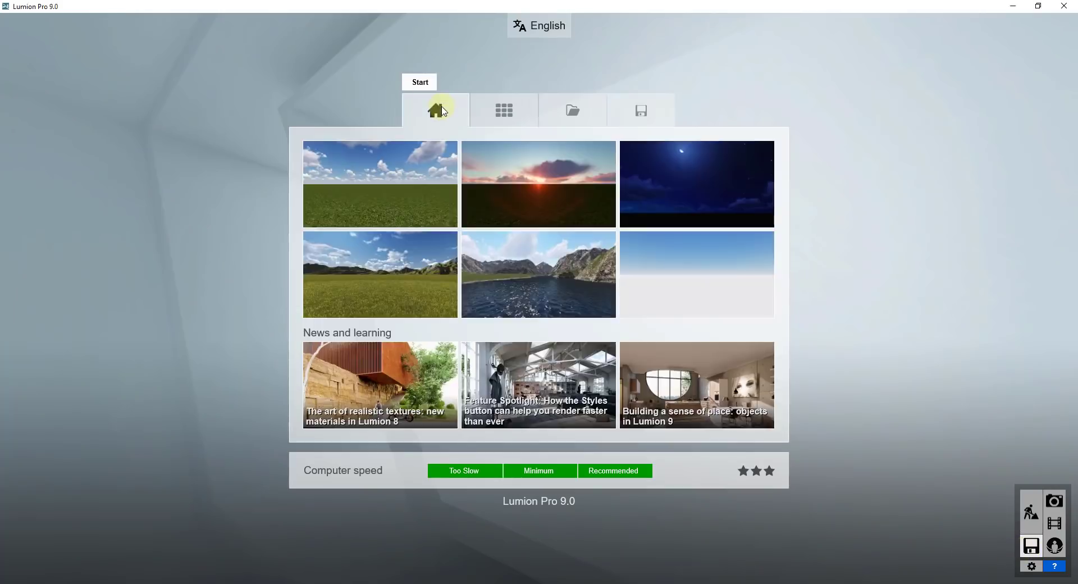
pyautogui.click(486, 112)
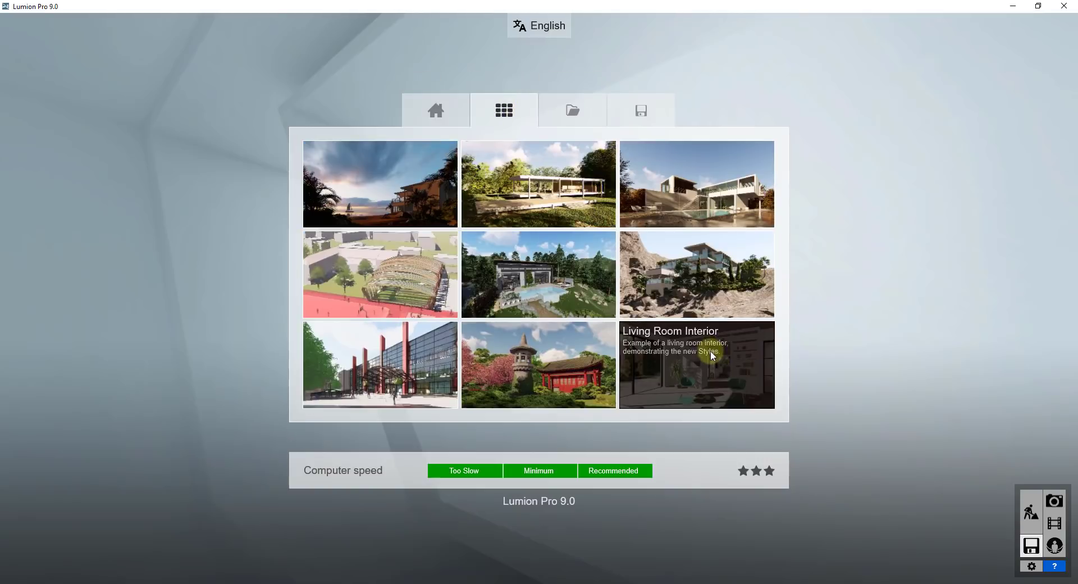
pyautogui.click(1032, 511)
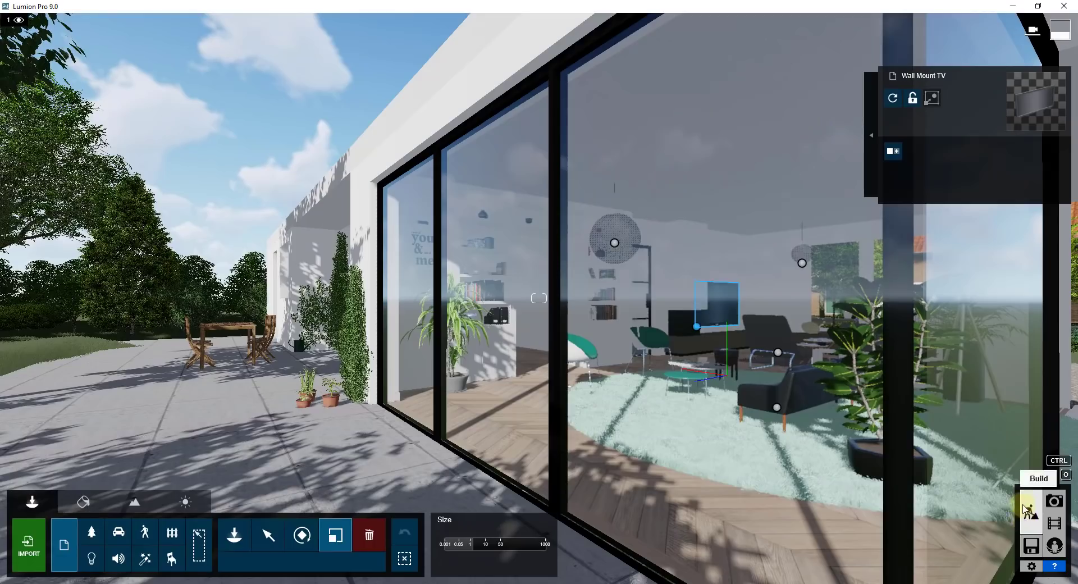
pyautogui.press('w')
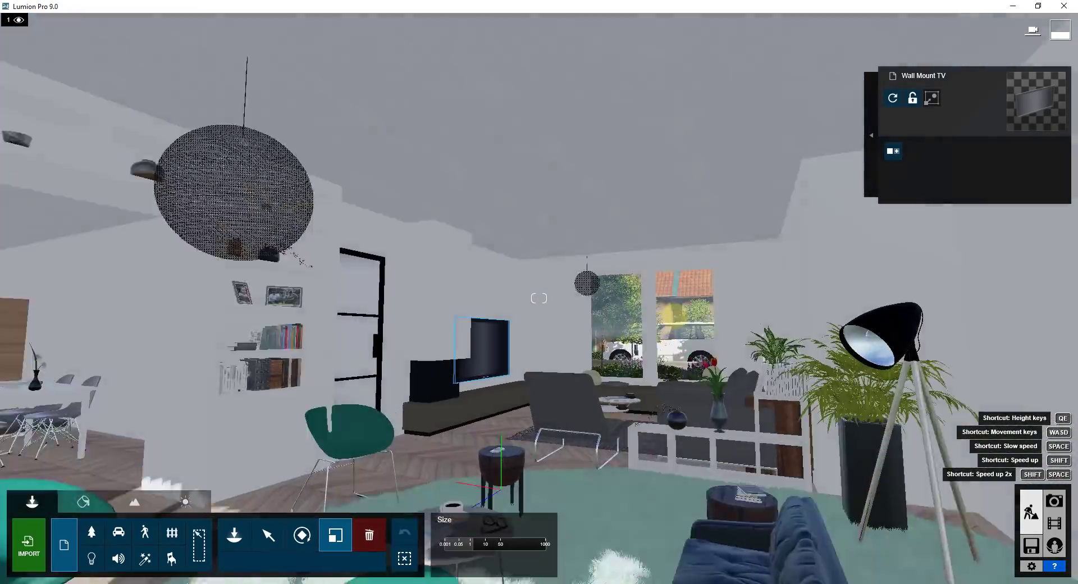
pyautogui.press('w')
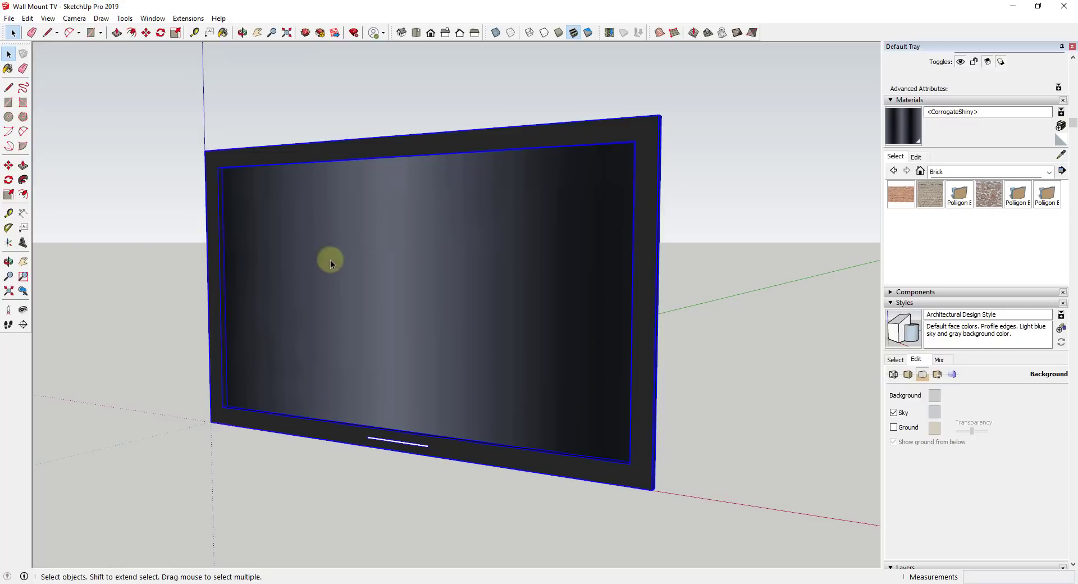
# Step: Switch to SketchUp, sample the material of the TV model's frame, and return to Lumion
pyautogui.click(1063, 155)
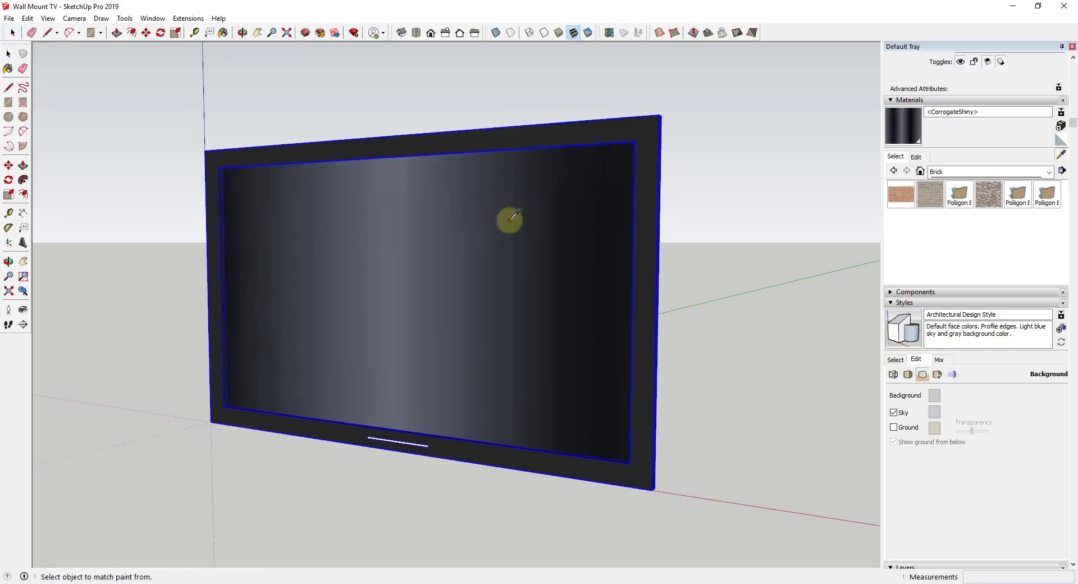
pyautogui.click(1062, 158)
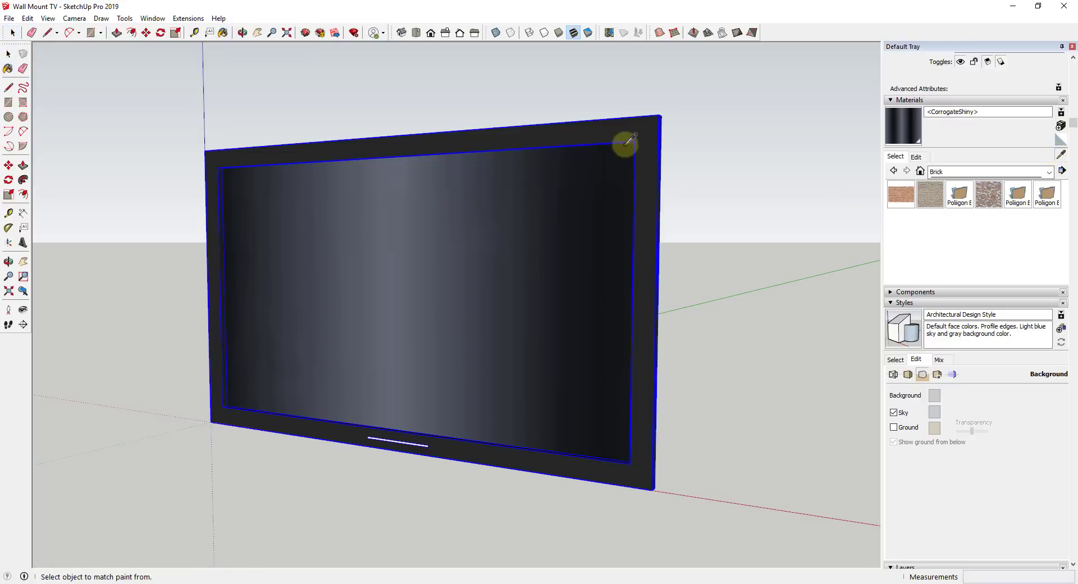
pyautogui.click(643, 133)
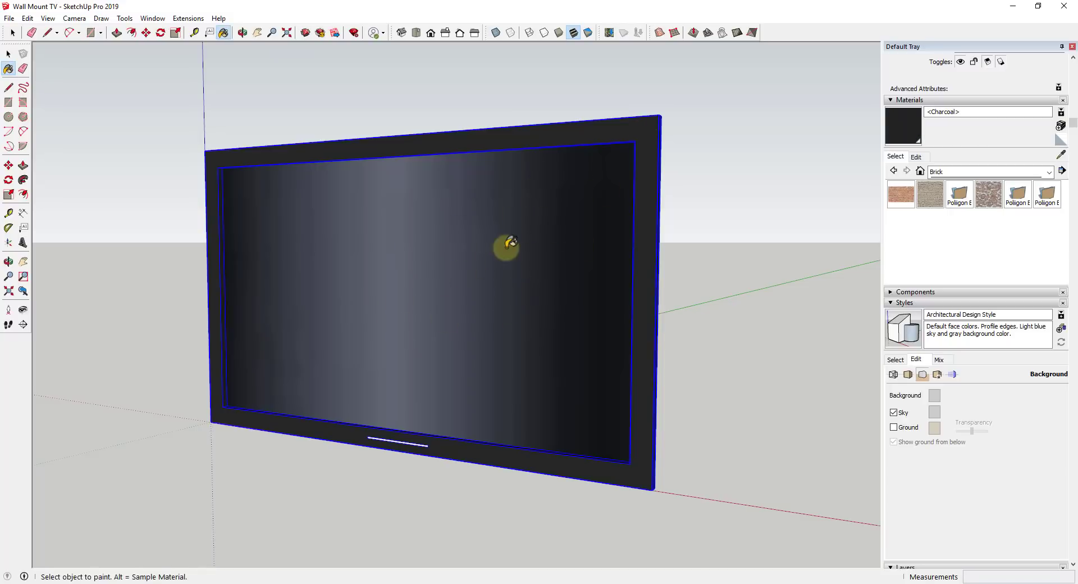
pyautogui.click(1013, 8)
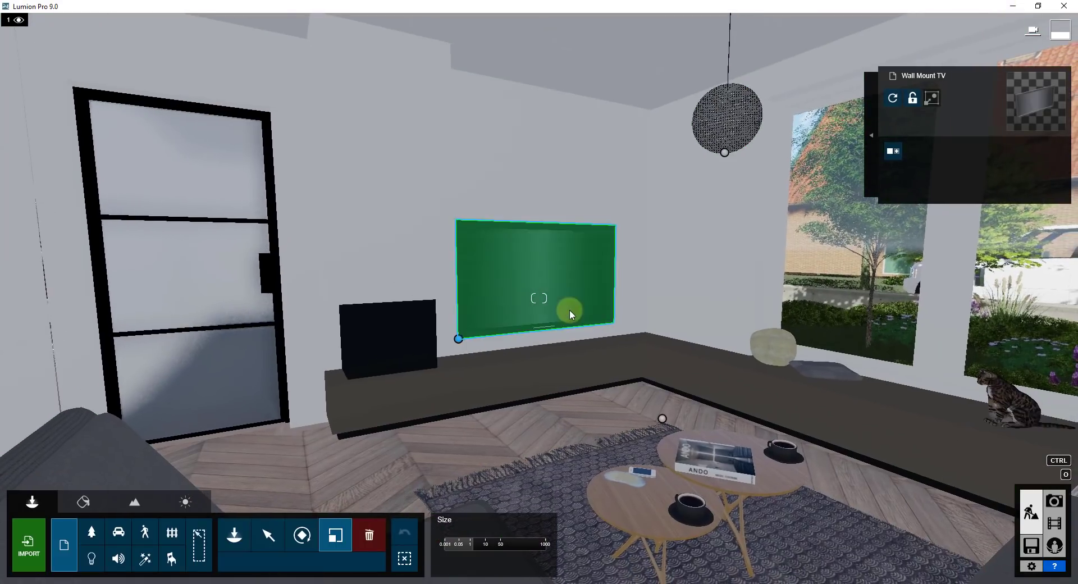
# Step: Assign the custom Standard material to the Wall Mount TV's CorrogateShiny screen surface
pyautogui.scroll(-5, 570, 309)
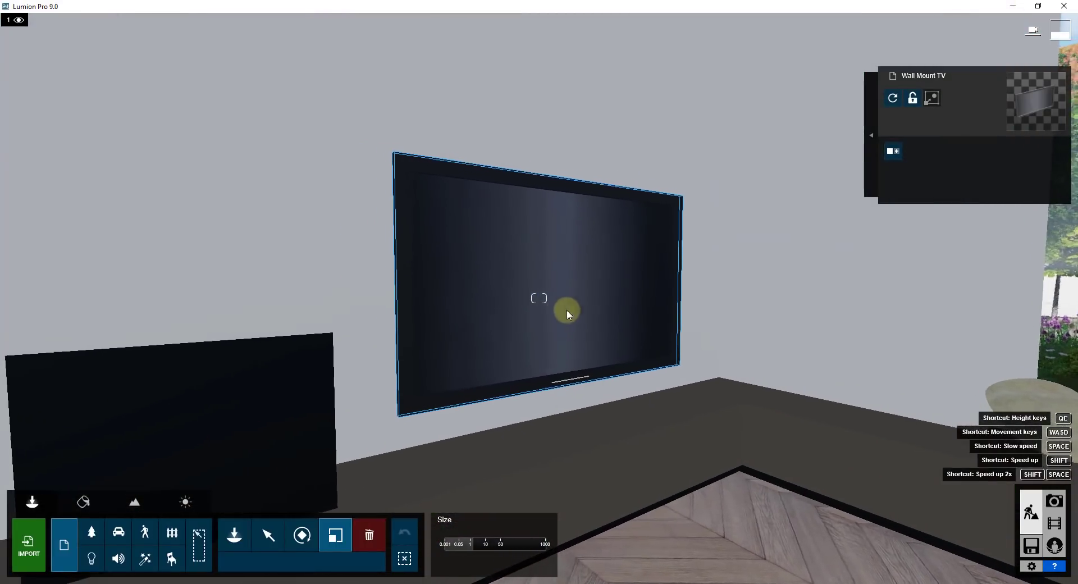
pyautogui.click(567, 314)
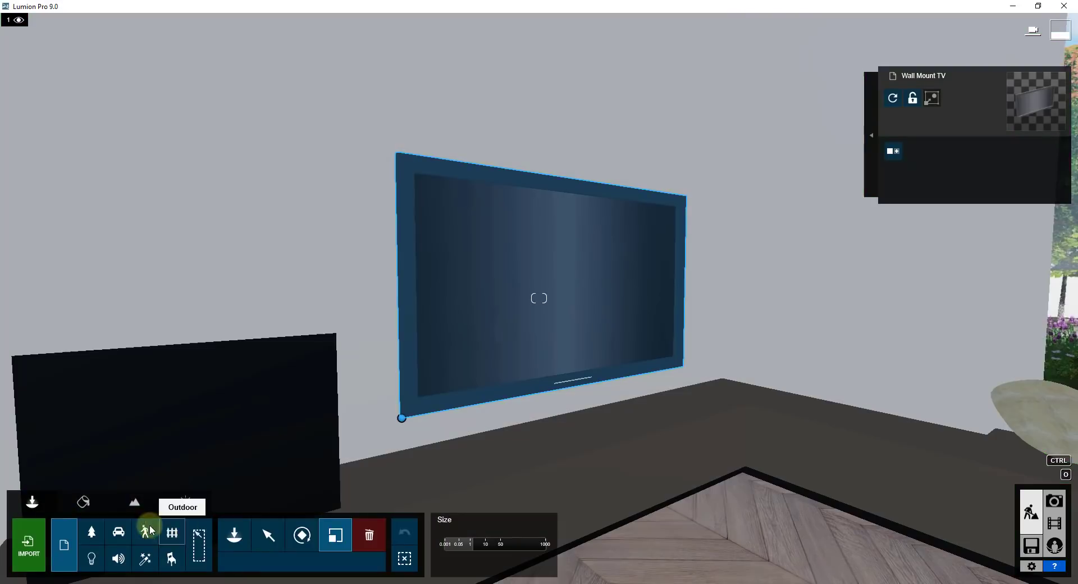
pyautogui.click(79, 508)
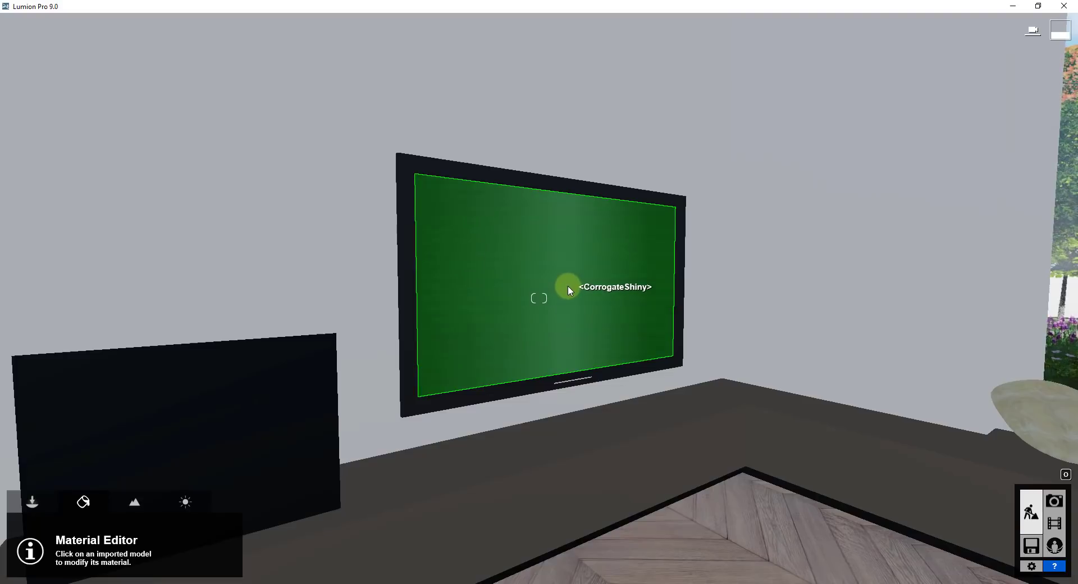
pyautogui.click(569, 287)
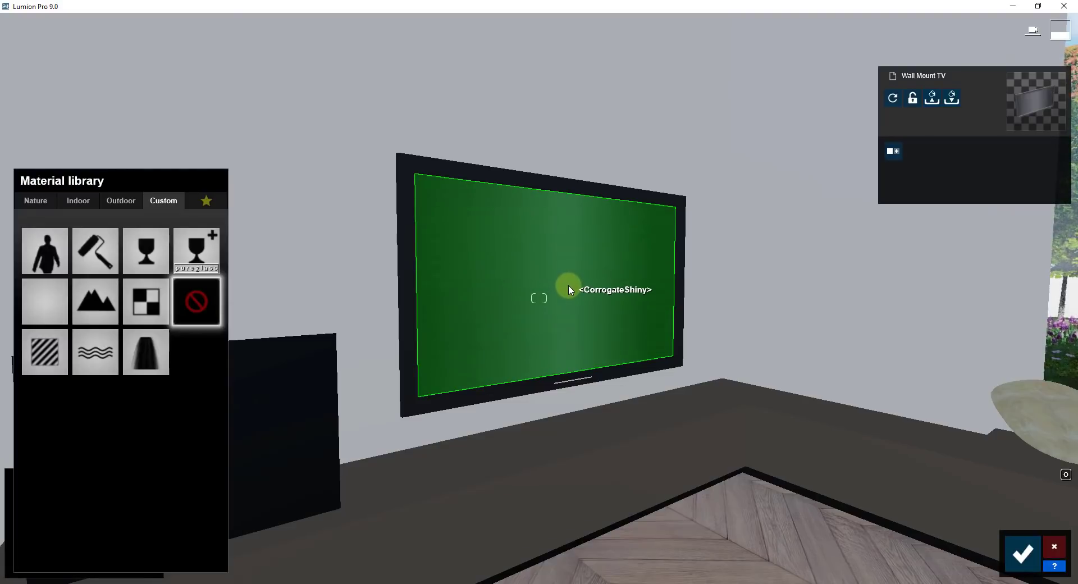
pyautogui.click(568, 285)
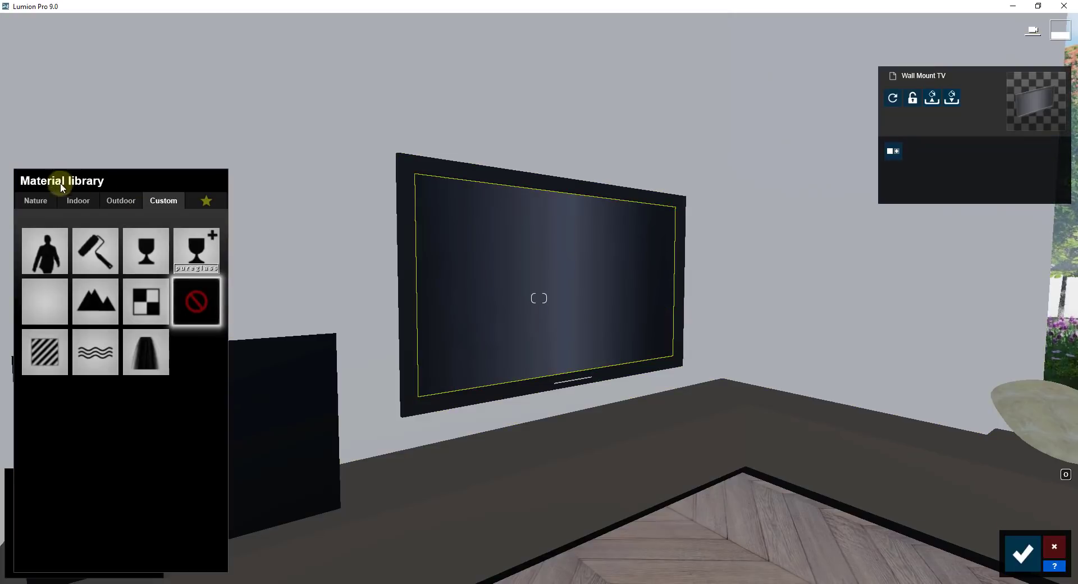
pyautogui.click(41, 362)
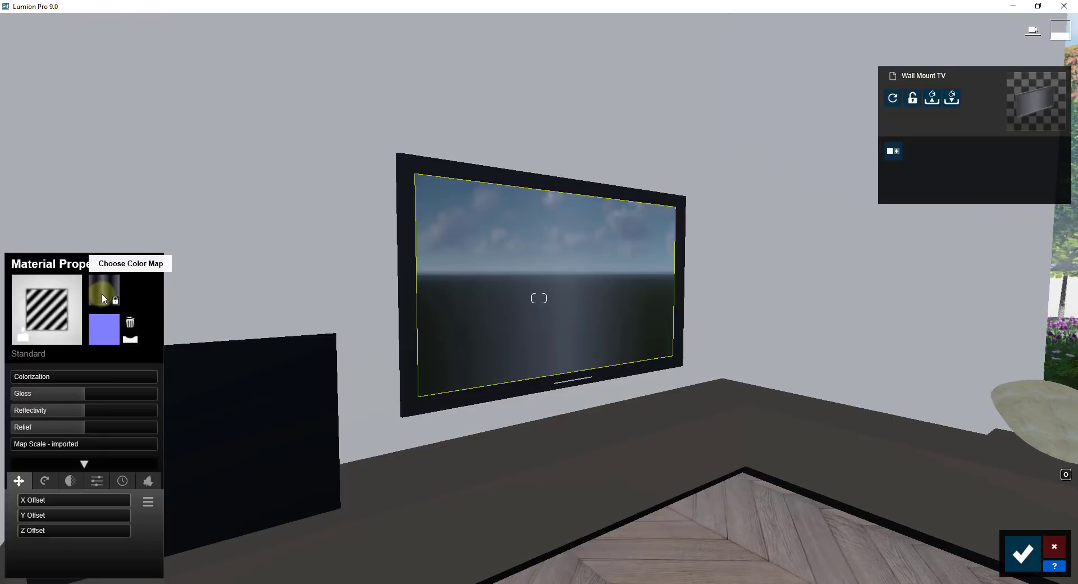
# Step: Preview the Engine Exploded View MP4 movie and load it as the screen material's color map
pyautogui.click(110, 300)
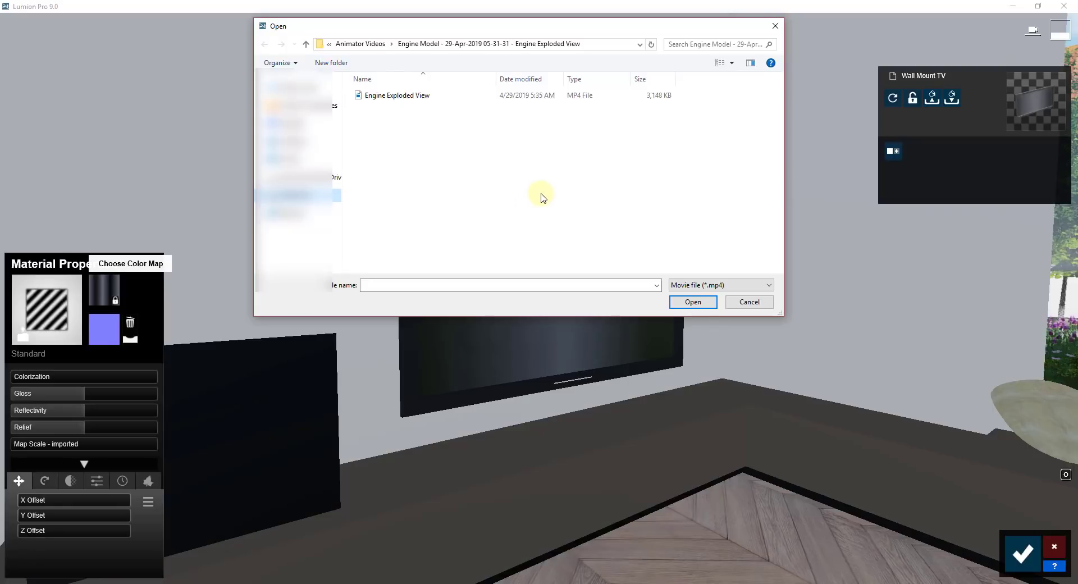
pyautogui.click(695, 285)
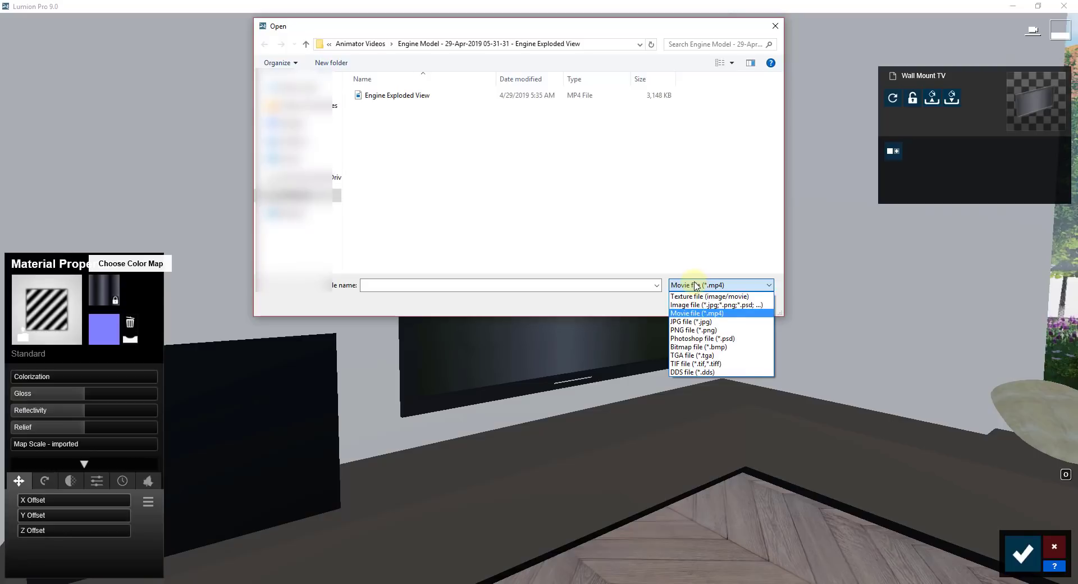
pyautogui.click(695, 285)
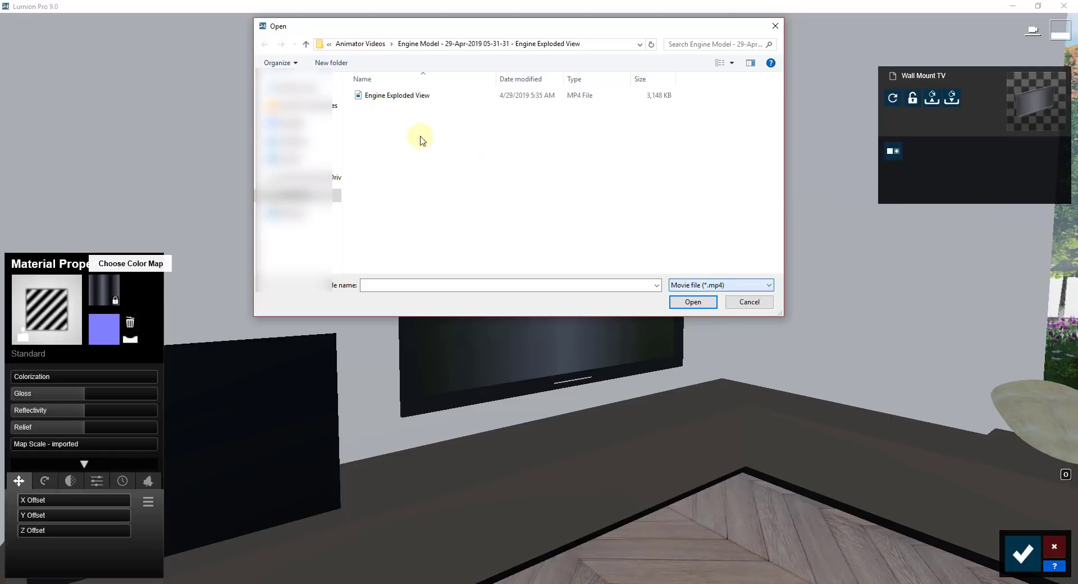
pyautogui.rightClick(388, 96)
pyautogui.click(420, 122)
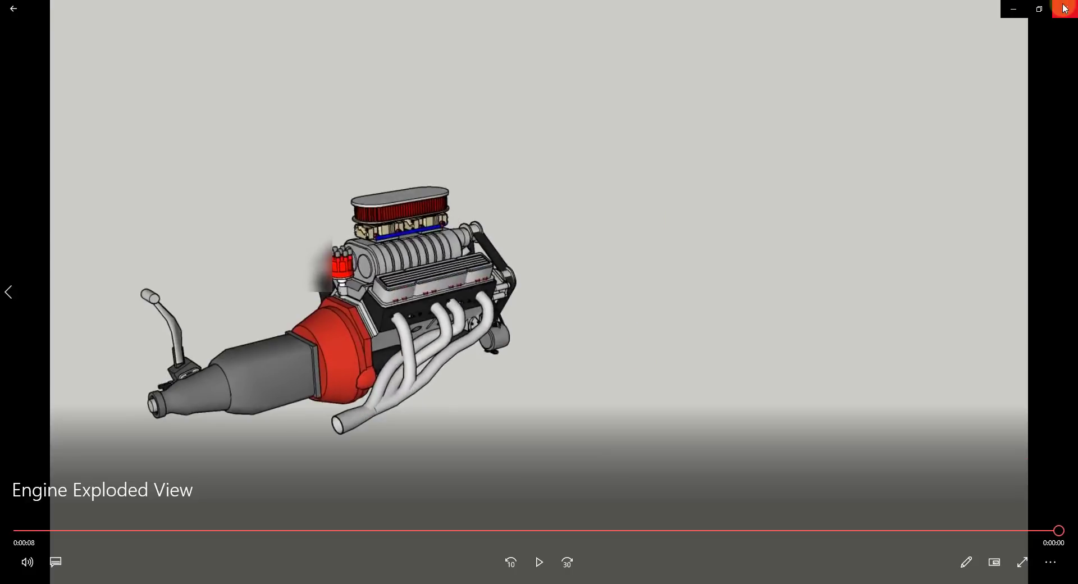
pyautogui.click(1066, 8)
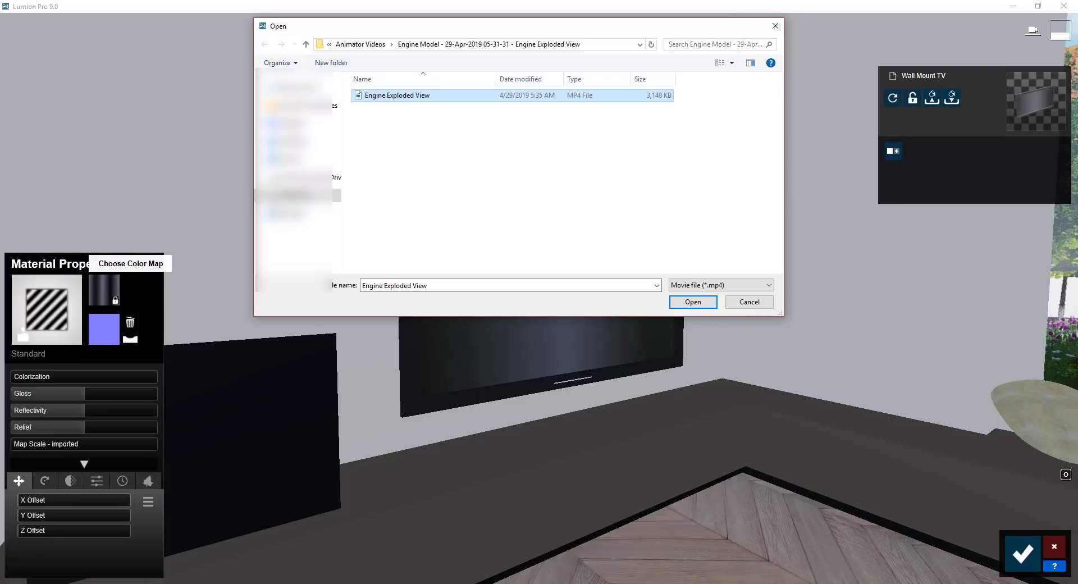
pyautogui.doubleClick(401, 96)
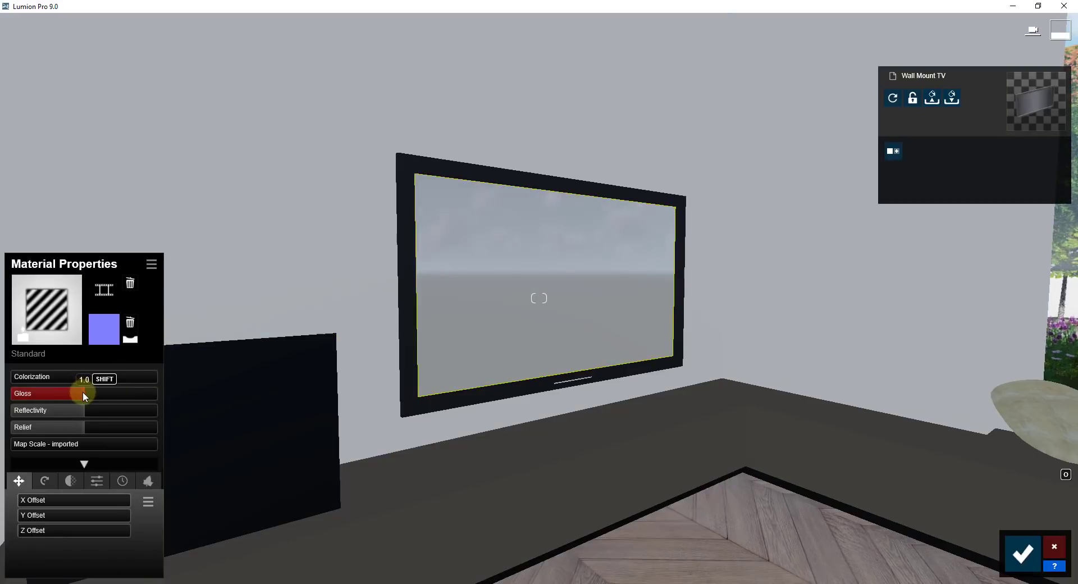
# Step: Lower the screen material's gloss to nearly zero, try a larger map scale, and return the scale to 0.0
pyautogui.moveTo(83, 395); pyautogui.dragTo(21, 393)
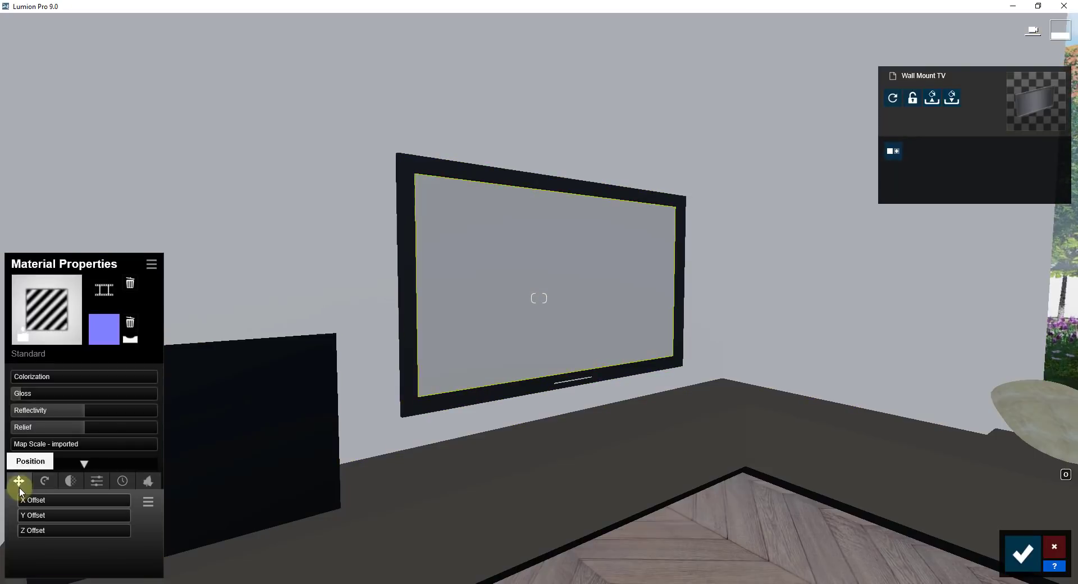
pyautogui.click(83, 466)
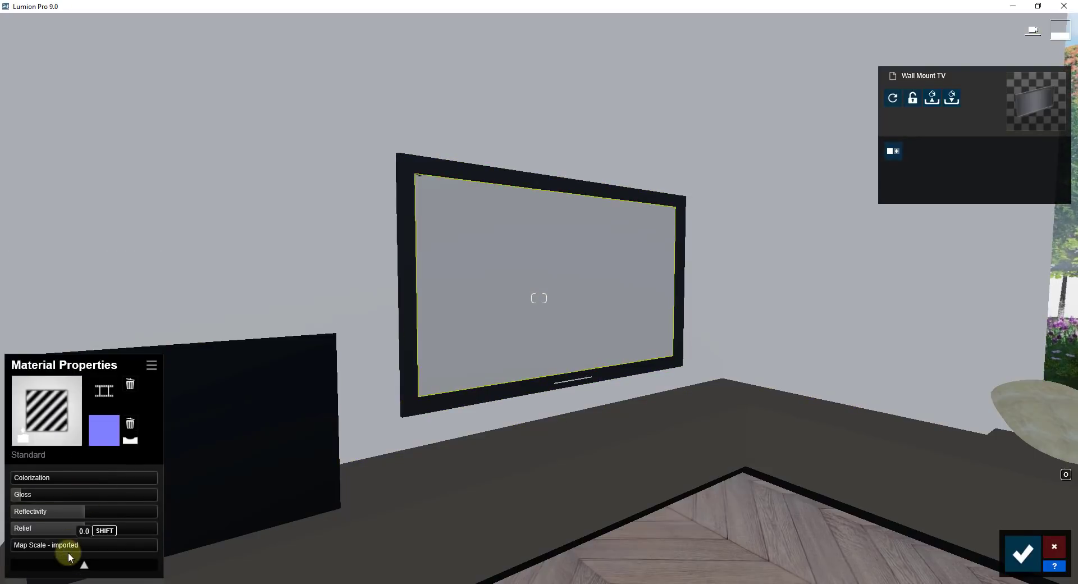
pyautogui.click(84, 569)
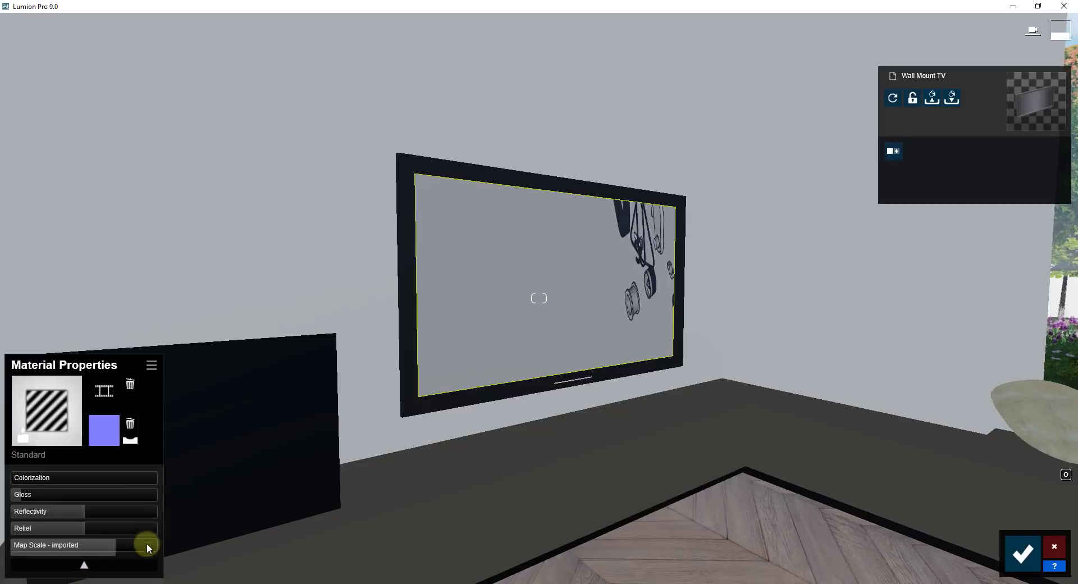
pyautogui.moveTo(144, 544); pyautogui.dragTo(29, 544)
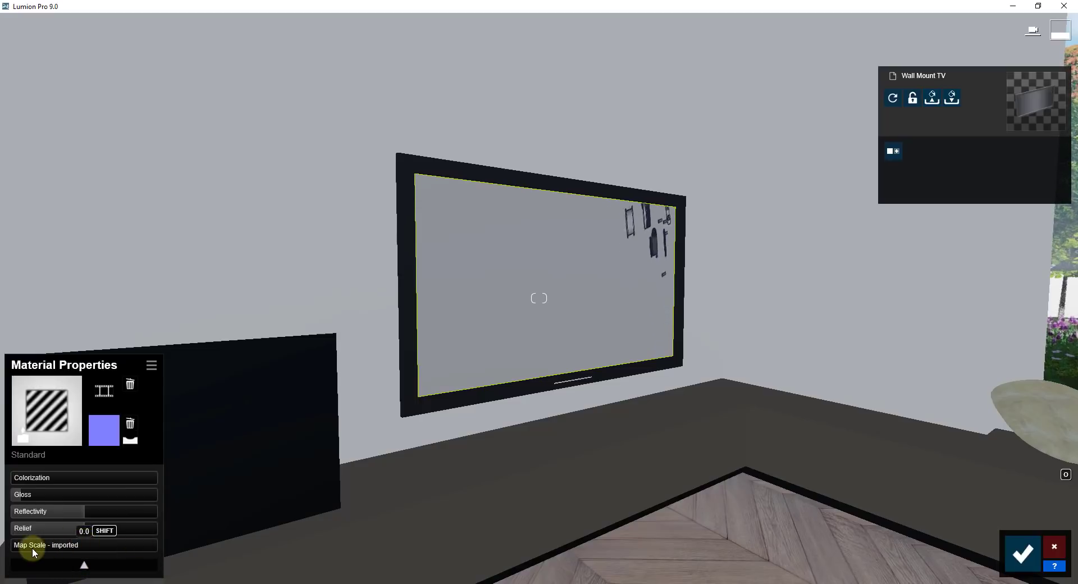
pyautogui.click(84, 567)
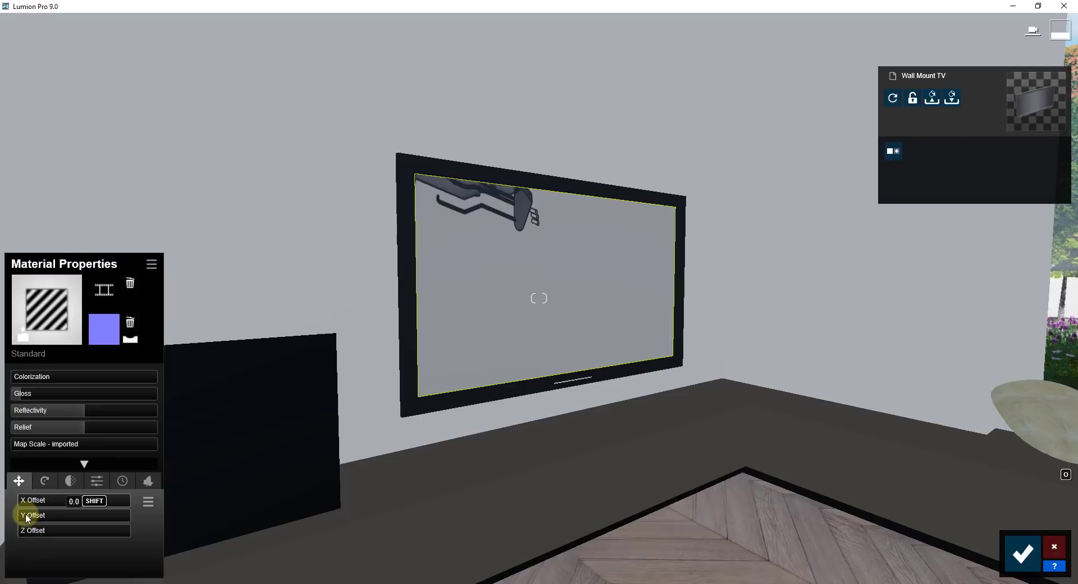
# Step: Fit the engine video to the TV screen with a custom map scale of about 1.4, adjusted Z offset and minimum Y offset
pyautogui.moveTo(25, 514)
pyautogui.mouseDown()
pyautogui.moveTo(54, 513)
pyautogui.moveTo(35, 531)
pyautogui.mouseUp()
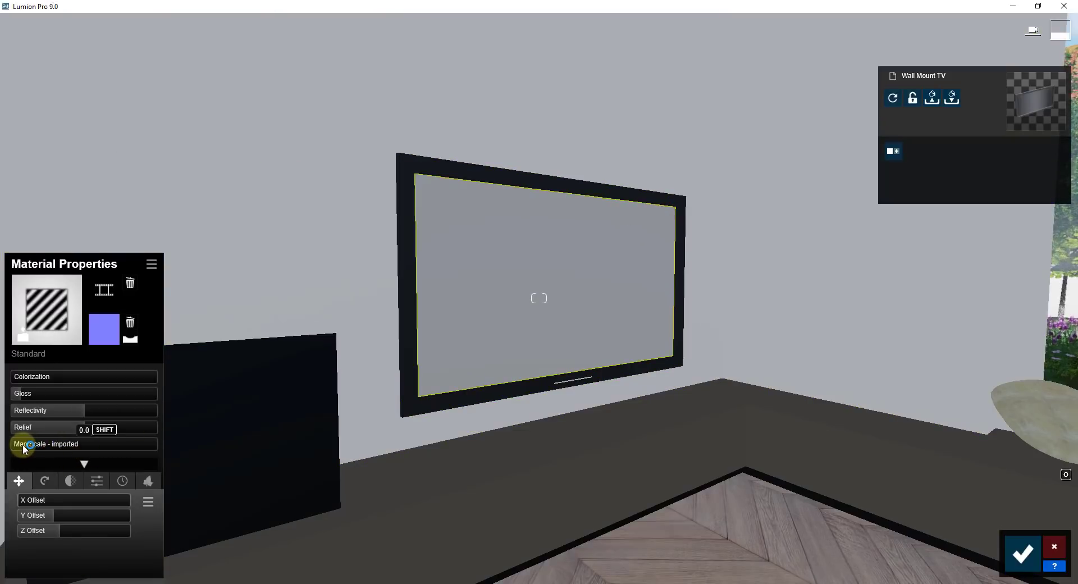
pyautogui.moveTo(23, 444); pyautogui.dragTo(107, 339)
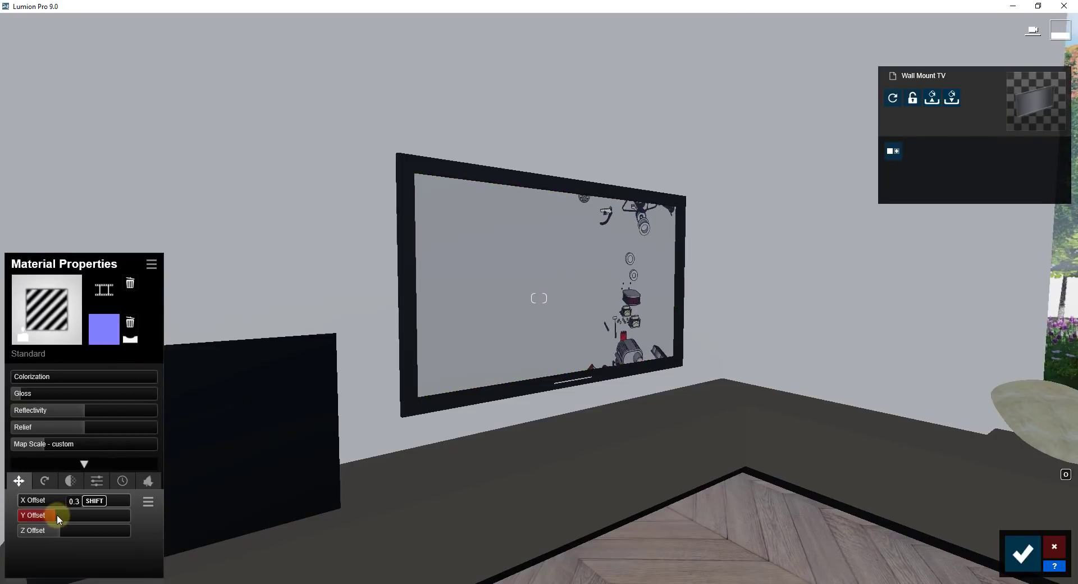
pyautogui.moveTo(53, 514); pyautogui.dragTo(32, 515)
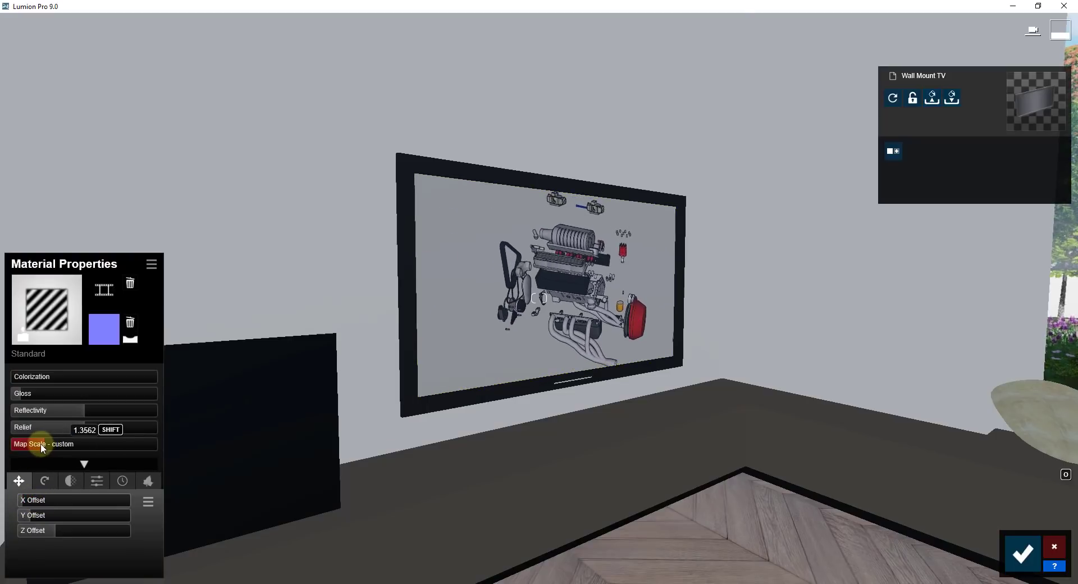
pyautogui.moveTo(15, 450); pyautogui.dragTo(5, 449)
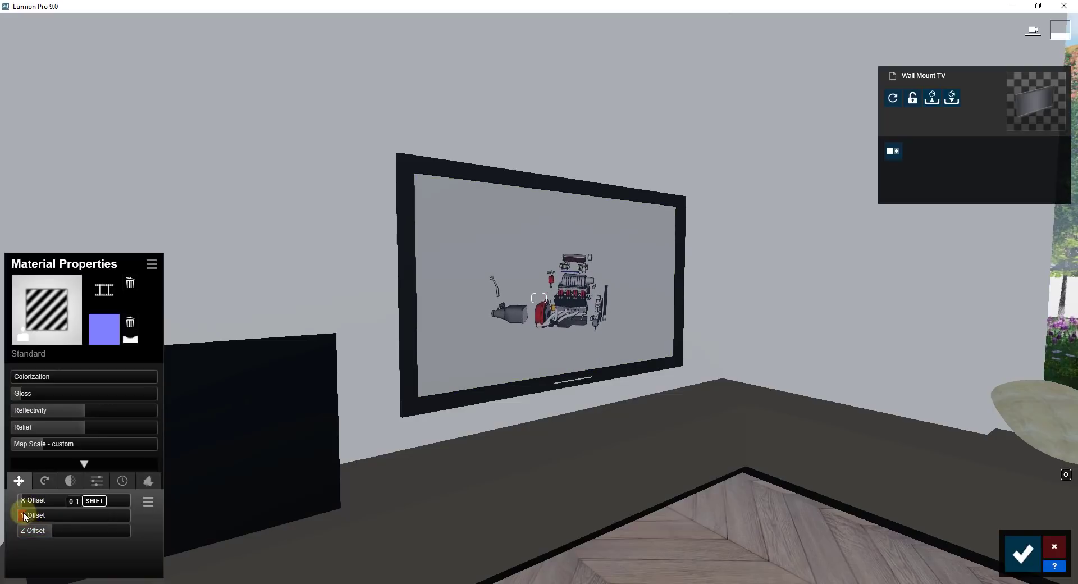
pyautogui.moveTo(25, 517); pyautogui.dragTo(16, 516)
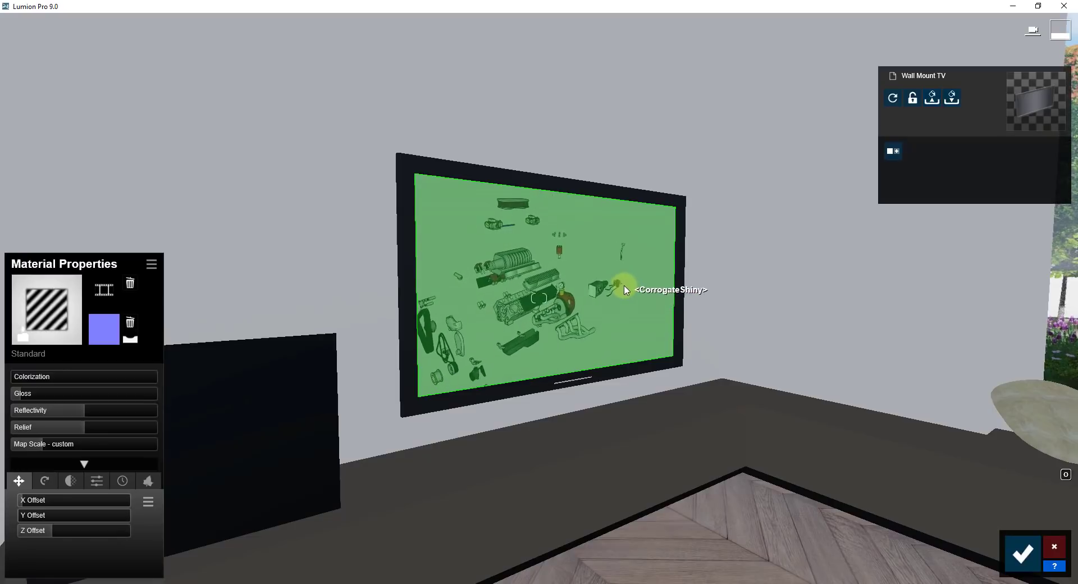
pyautogui.click(616, 361)
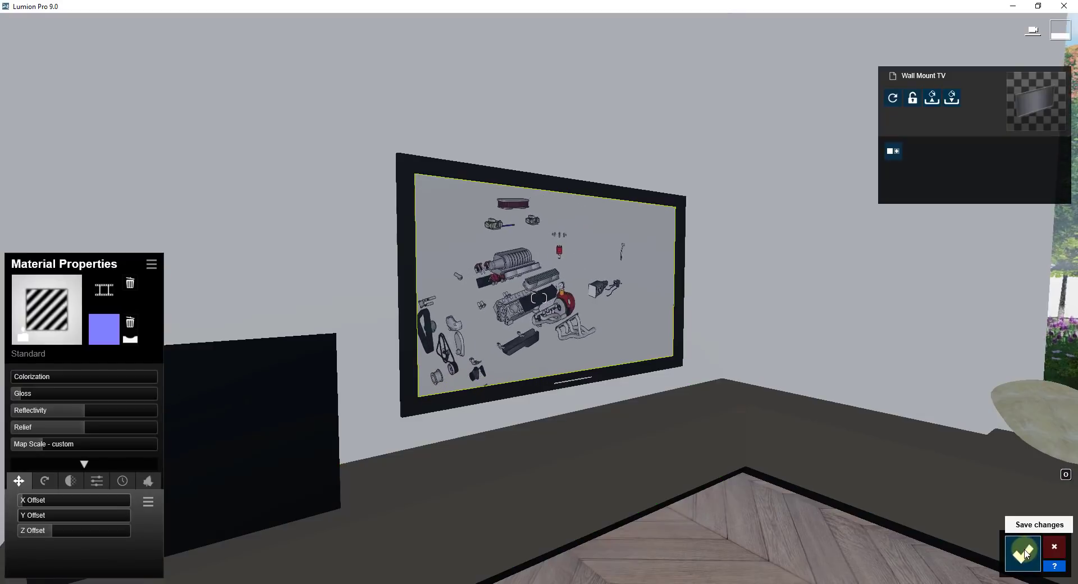
# Step: Save the material changes and back away from the TV to view the video playing in the room
pyautogui.click(1024, 553)
pyautogui.press('s')
pyautogui.moveTo(562, 212); pyautogui.dragTo(650, 290, button='right')
pyautogui.press('w')
pyautogui.press('s')
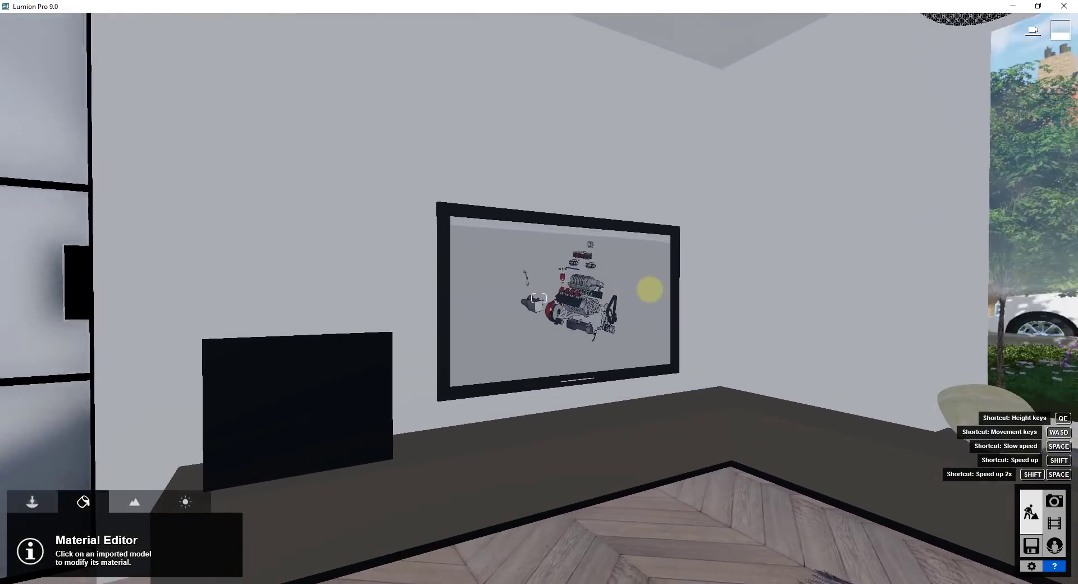
pyautogui.press('s')
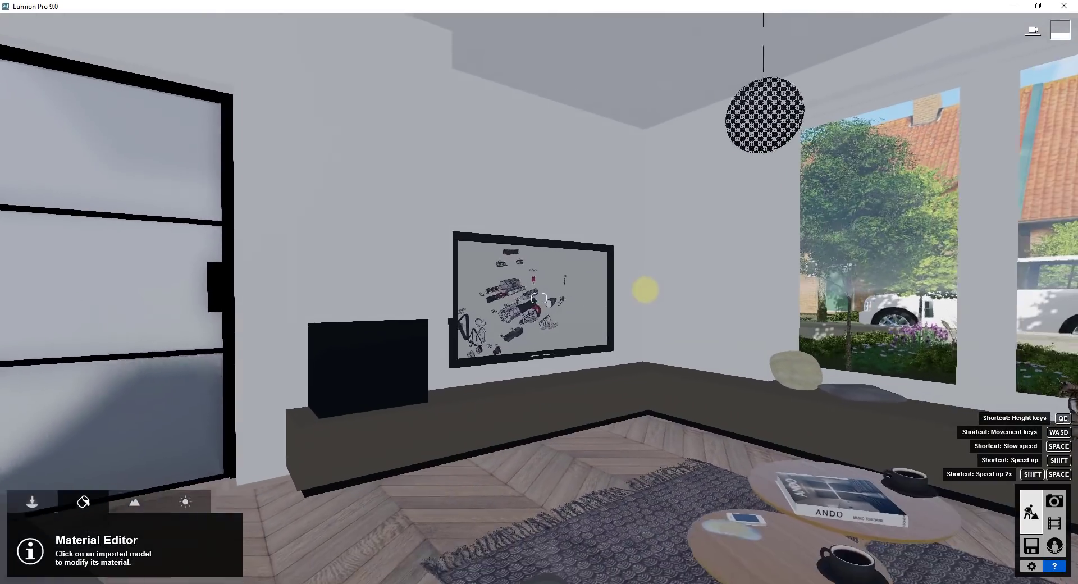
# Step: Back the view away from the TV and lower the sun height below the horizon for a night scene
pyautogui.press('s')
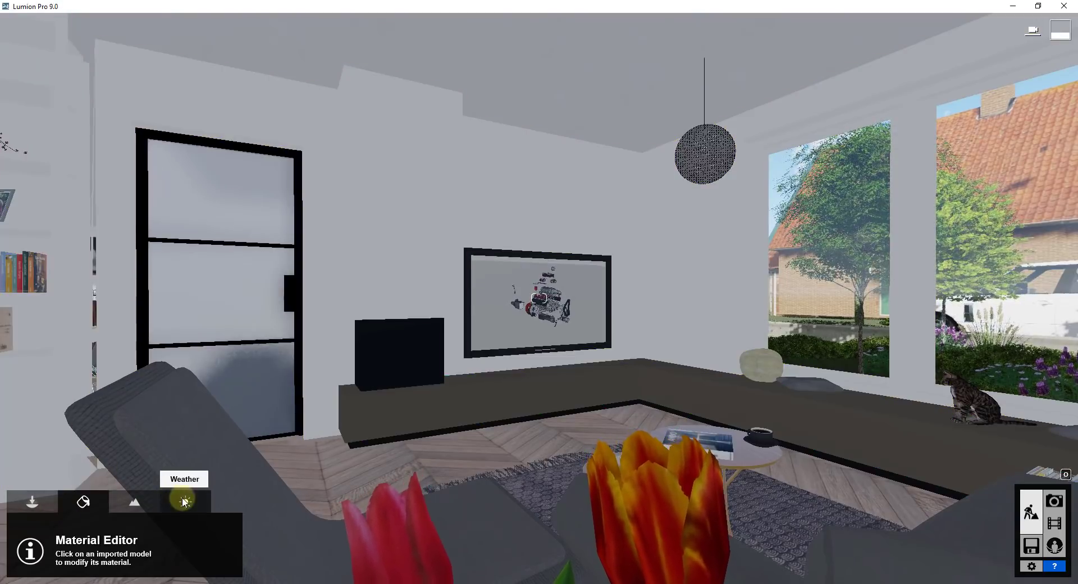
pyautogui.click(181, 502)
pyautogui.moveTo(96, 531); pyautogui.dragTo(104, 556)
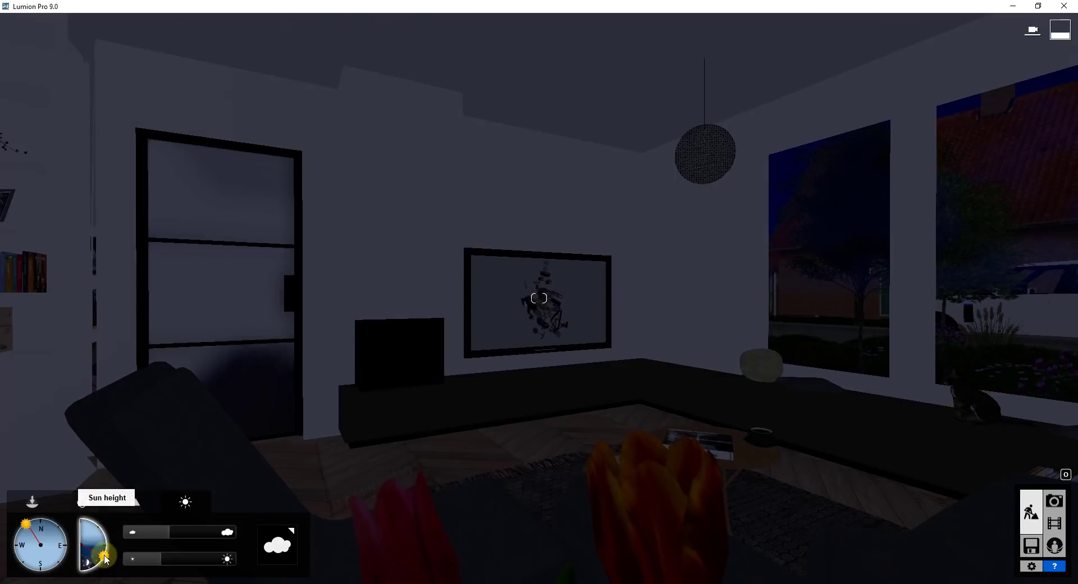
pyautogui.click(190, 506)
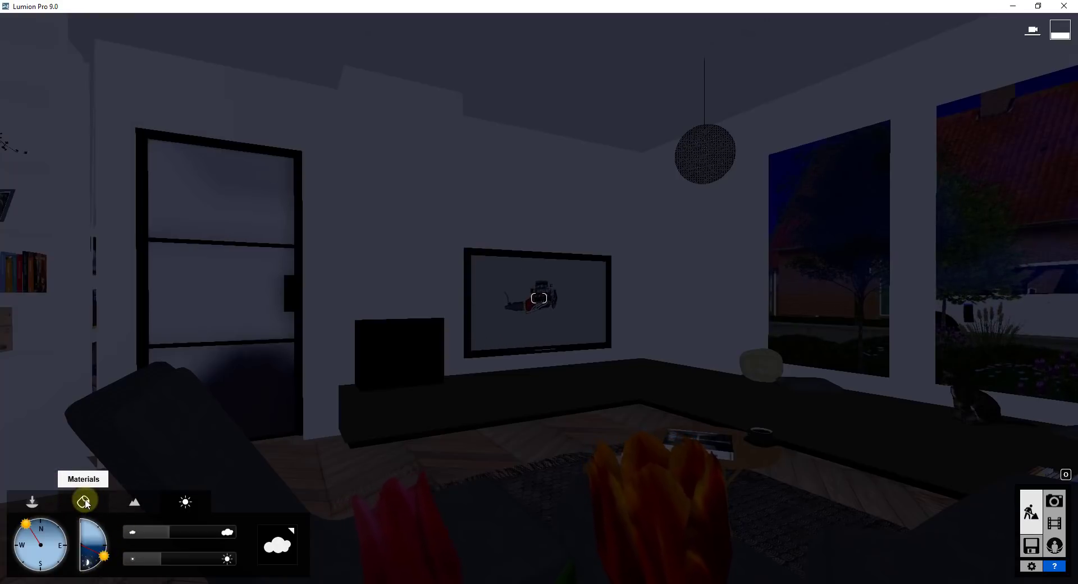
# Step: Raise the Emissive value of the TV screen material slightly above zero so the video glows in the dark room
pyautogui.click(85, 502)
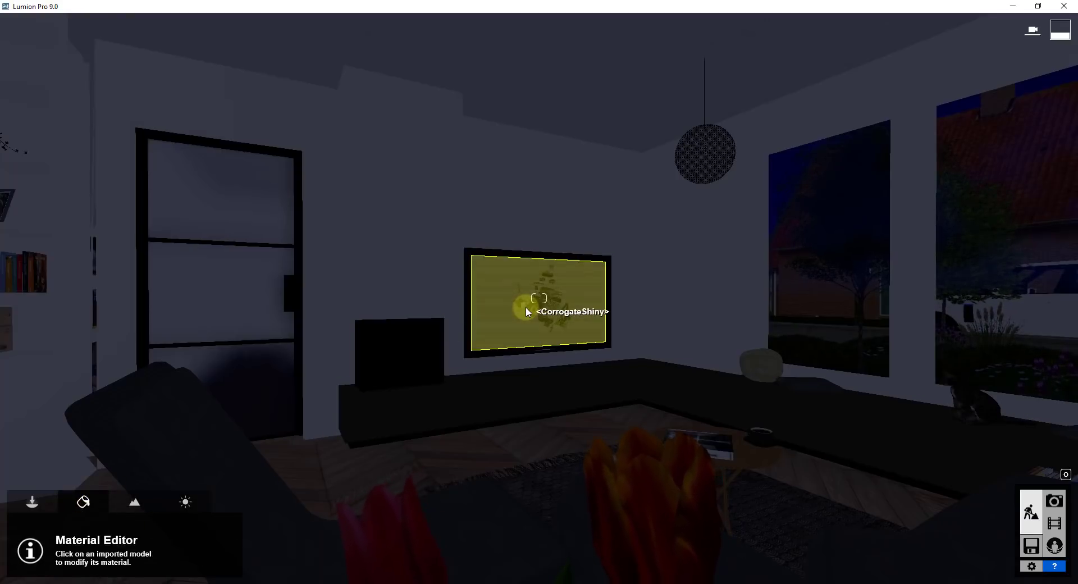
pyautogui.click(487, 313)
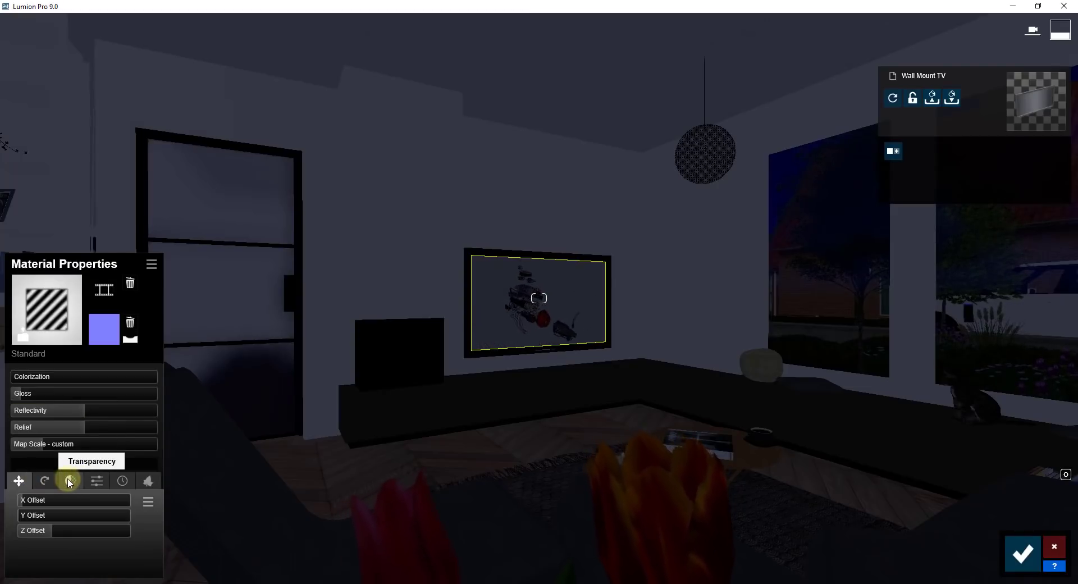
pyautogui.click(96, 483)
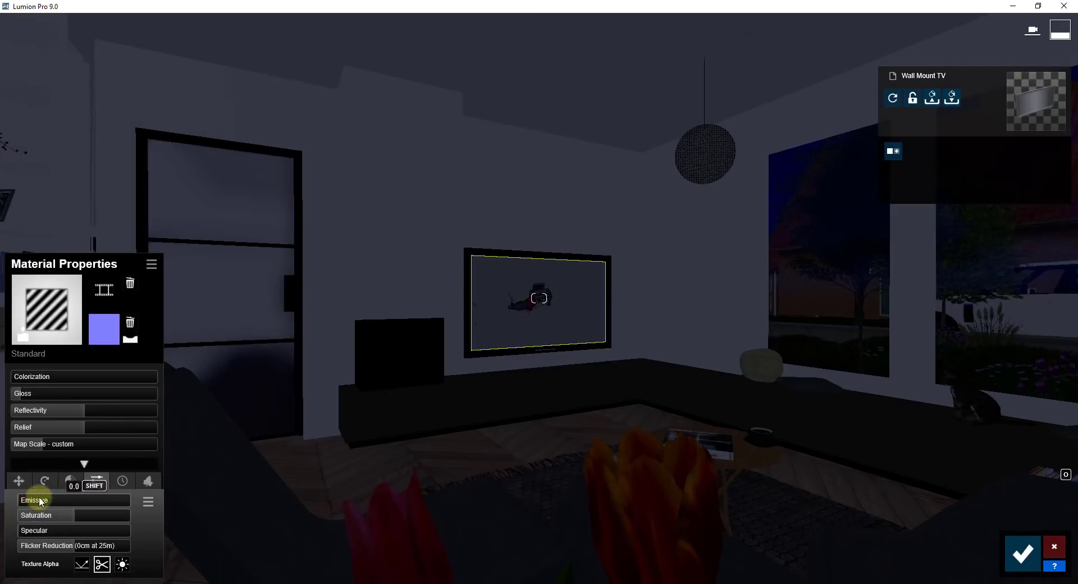
pyautogui.moveTo(41, 501)
pyautogui.mouseDown()
pyautogui.moveTo(51, 500)
pyautogui.moveTo(31, 499)
pyautogui.mouseUp()
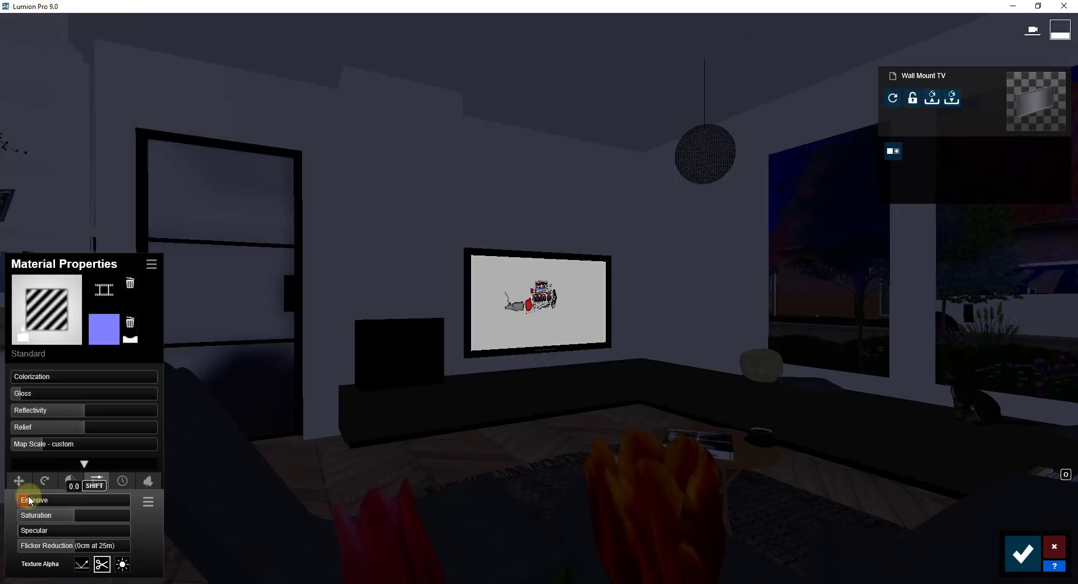
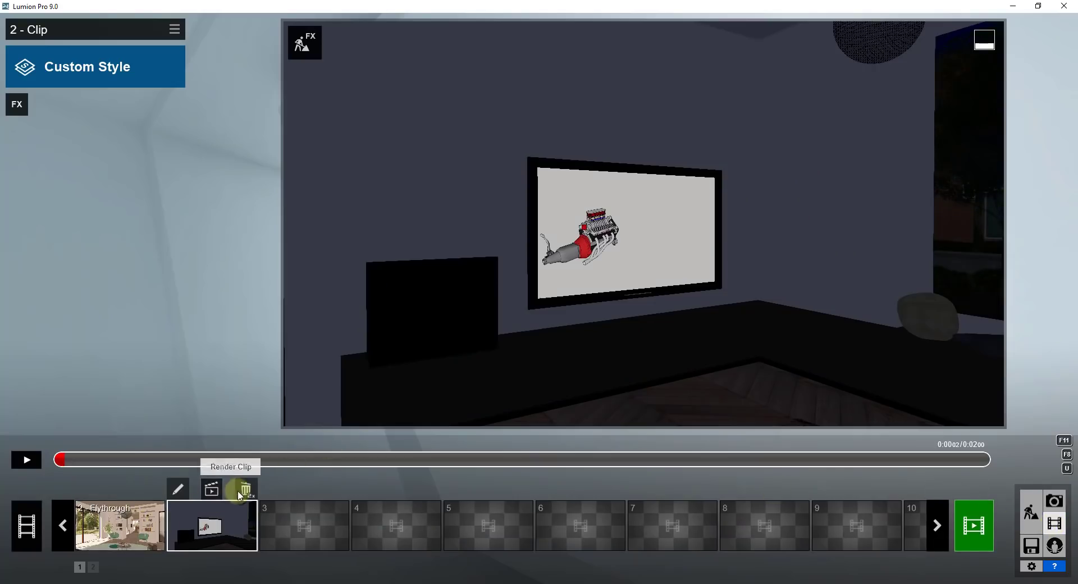
# Step: Delete the second movie clip and select its empty slot for a new clip
pyautogui.doubleClick(245, 490)
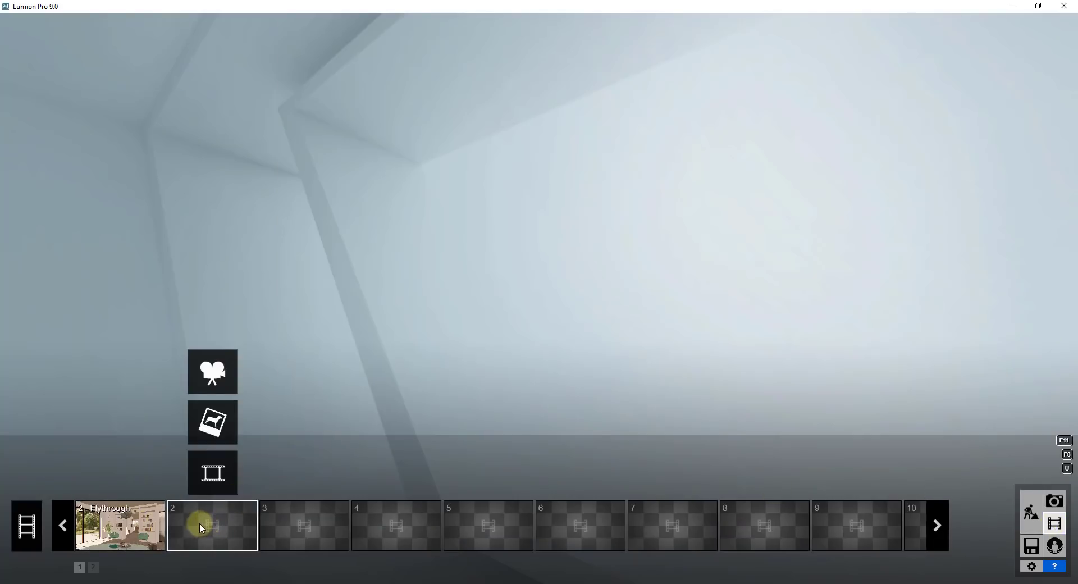
pyautogui.click(119, 526)
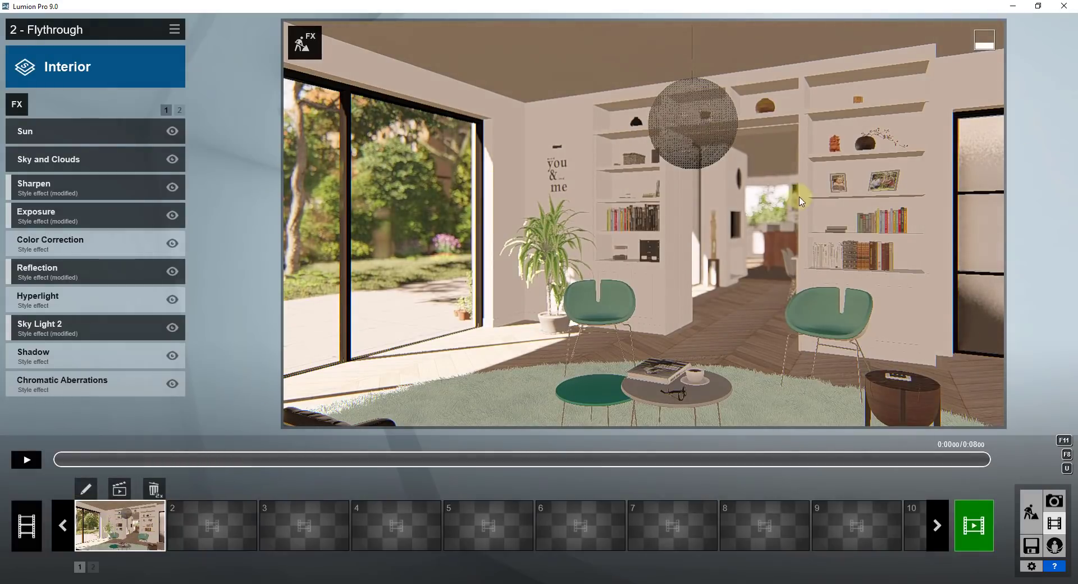
pyautogui.click(211, 525)
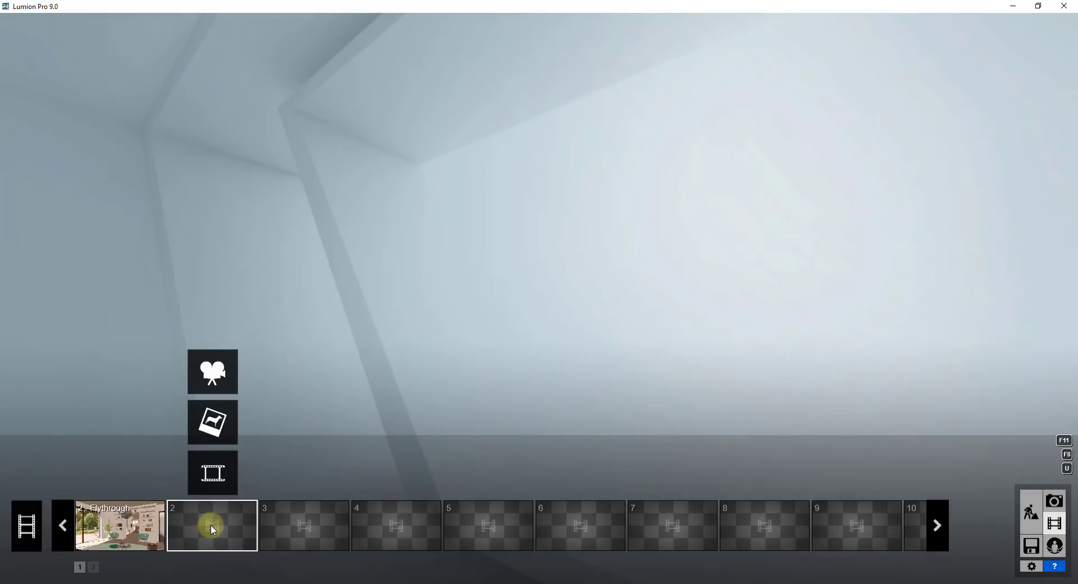
# Step: Record a new clip in slot 2 from one camera view facing the TV, set its length to 10.0 seconds, and save it
pyautogui.click(220, 375)
pyautogui.moveTo(469, 295); pyautogui.dragTo(470, 302, button='right')
pyautogui.press('w')
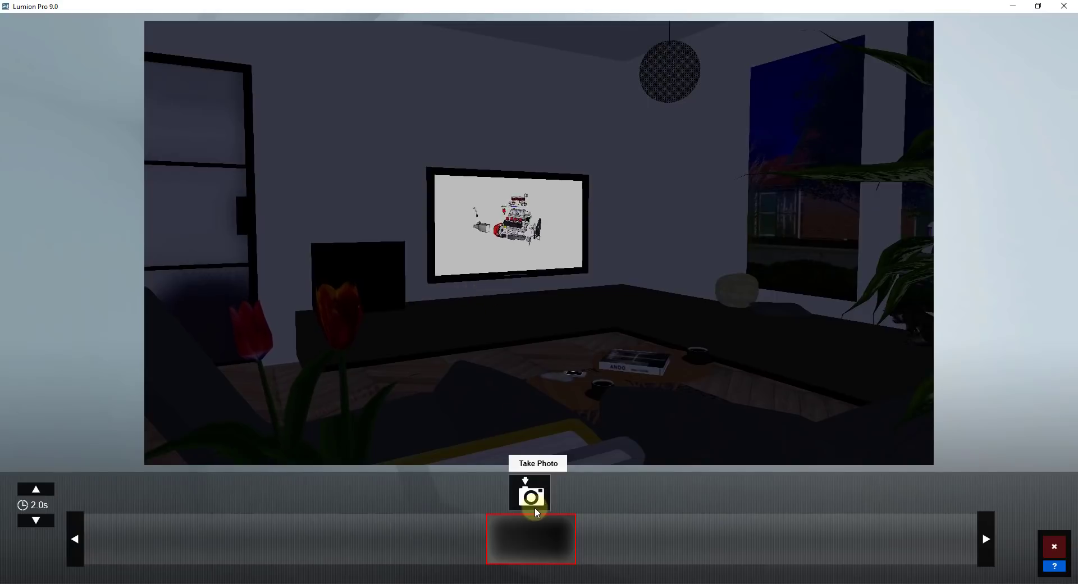
pyautogui.click(528, 497)
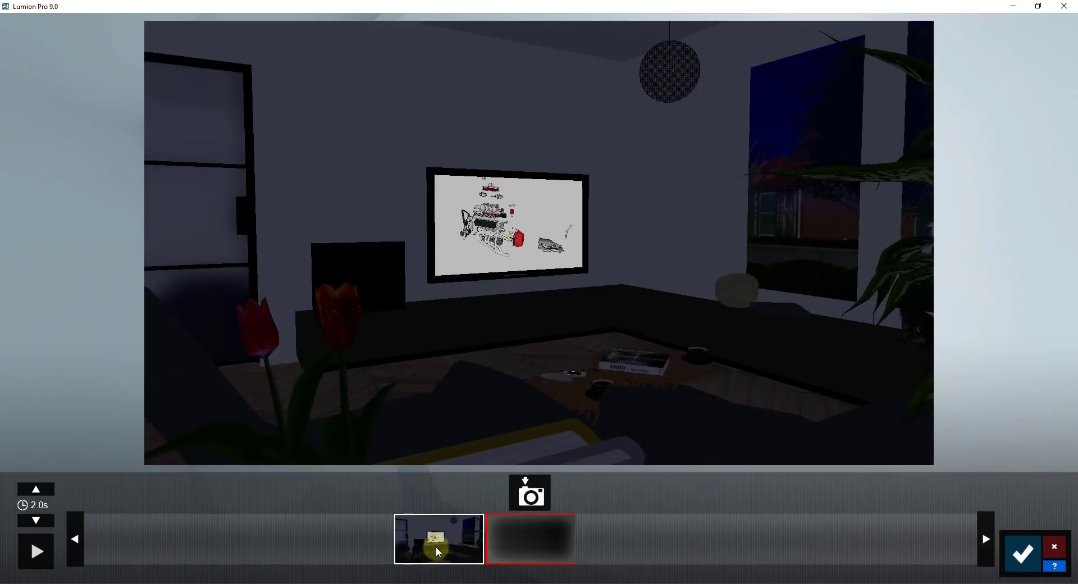
pyautogui.click(439, 552)
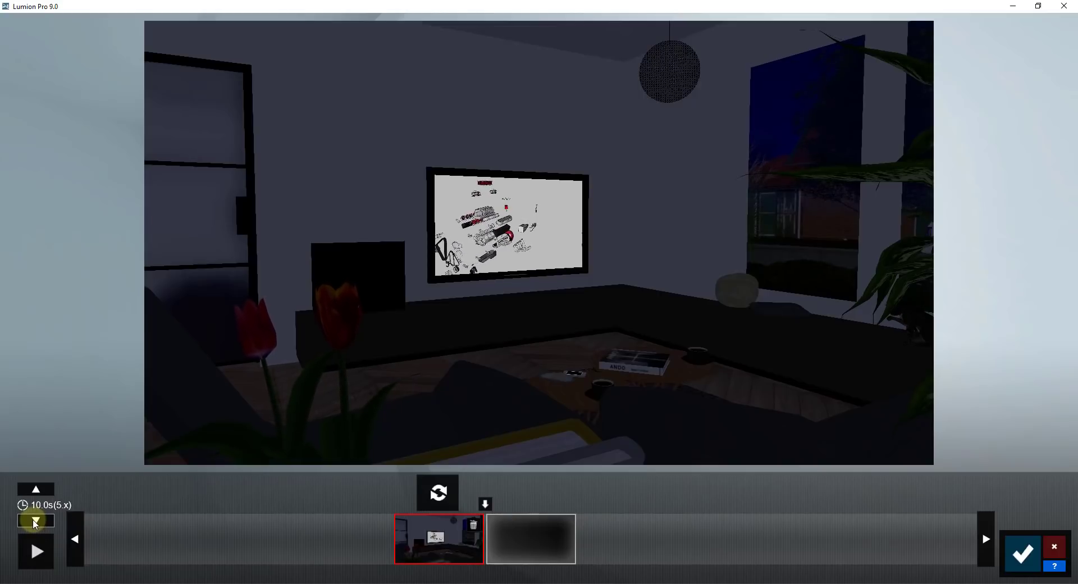
pyautogui.click(1010, 558)
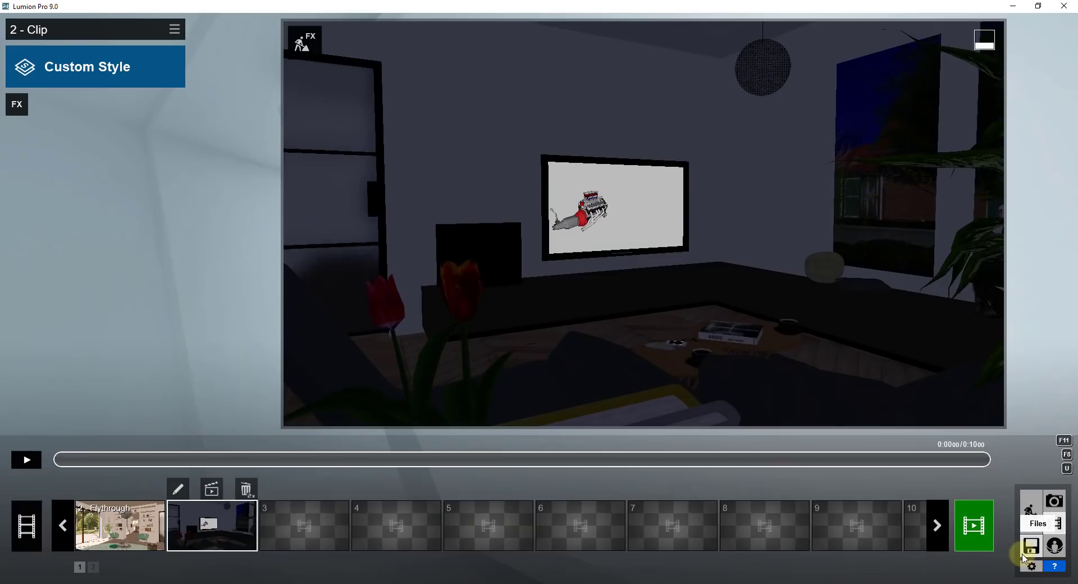
# Step: Load the movie effects file Realistic Shadows for YouTube.lme from the Lumion Presets folder into the new clip
pyautogui.click(174, 31)
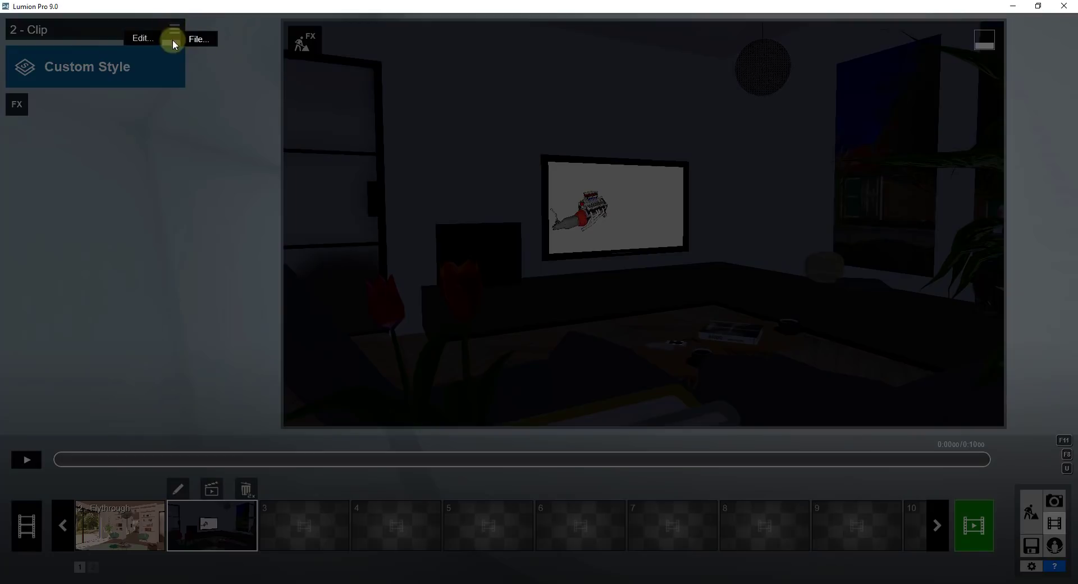
pyautogui.click(195, 39)
pyautogui.click(248, 58)
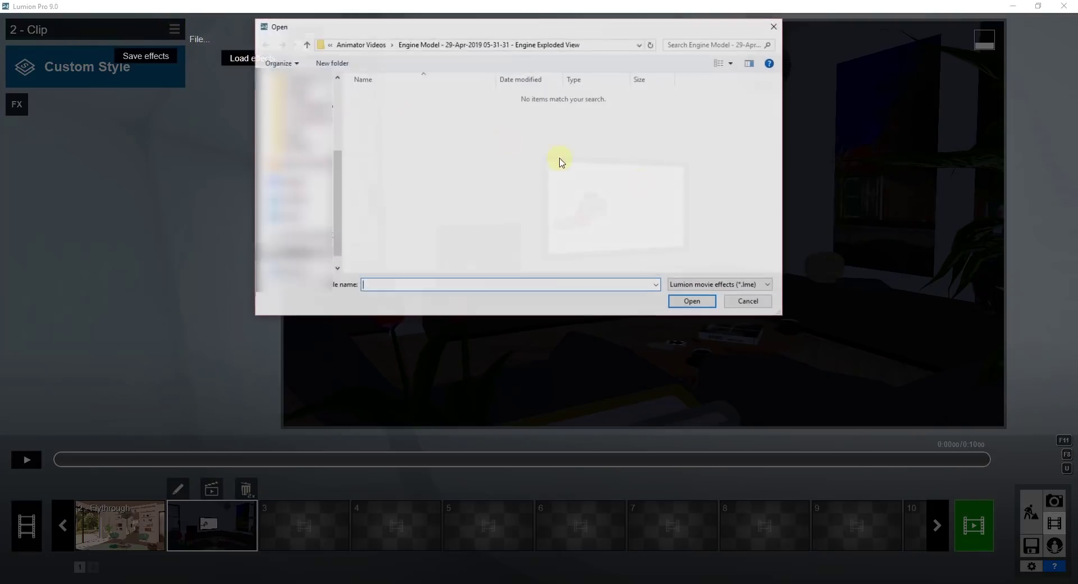
pyautogui.scroll(3, 295, 169)
pyautogui.click(292, 194)
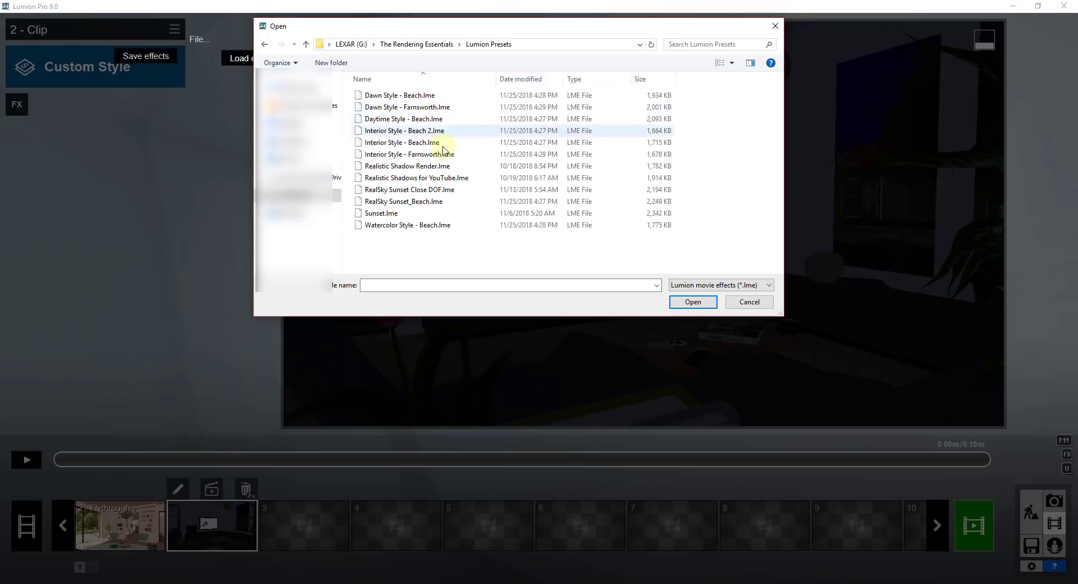
pyautogui.click(447, 179)
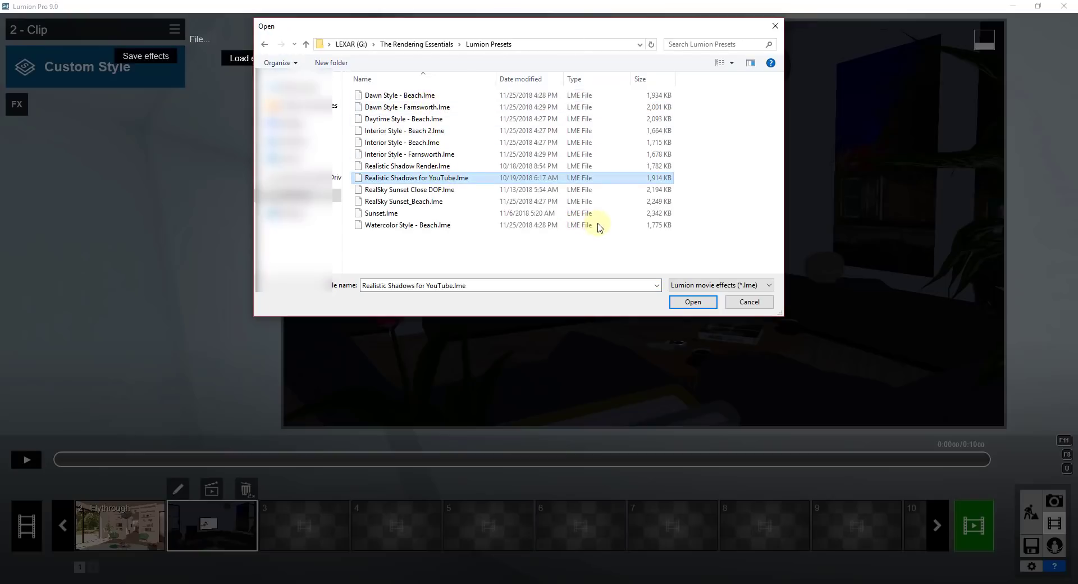
pyautogui.press('Return')
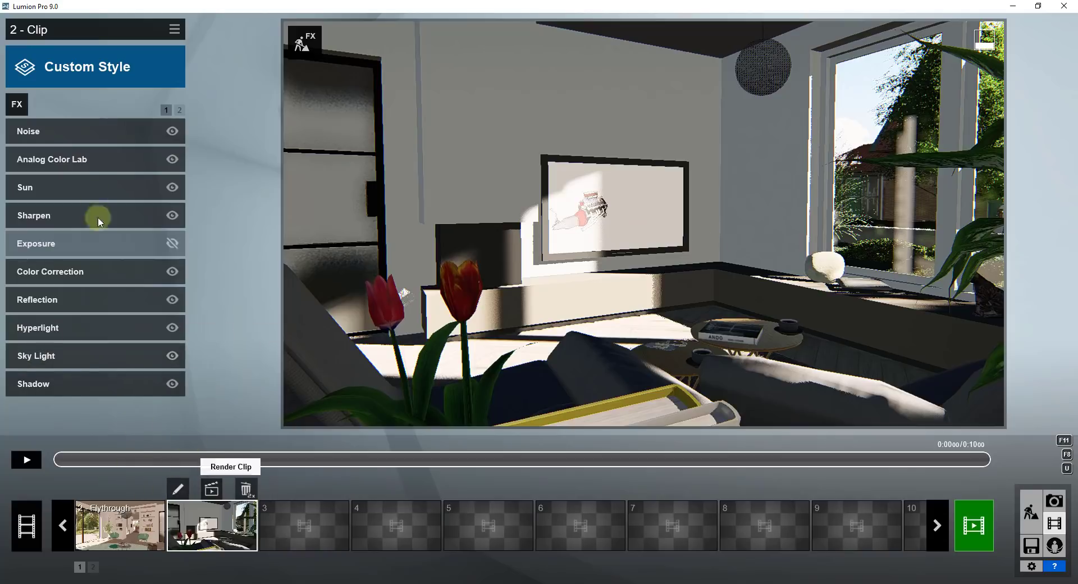
# Step: Adjust the Sun effect's height and heading to keep direct sunlight off the TV, and play the clip
pyautogui.click(96, 188)
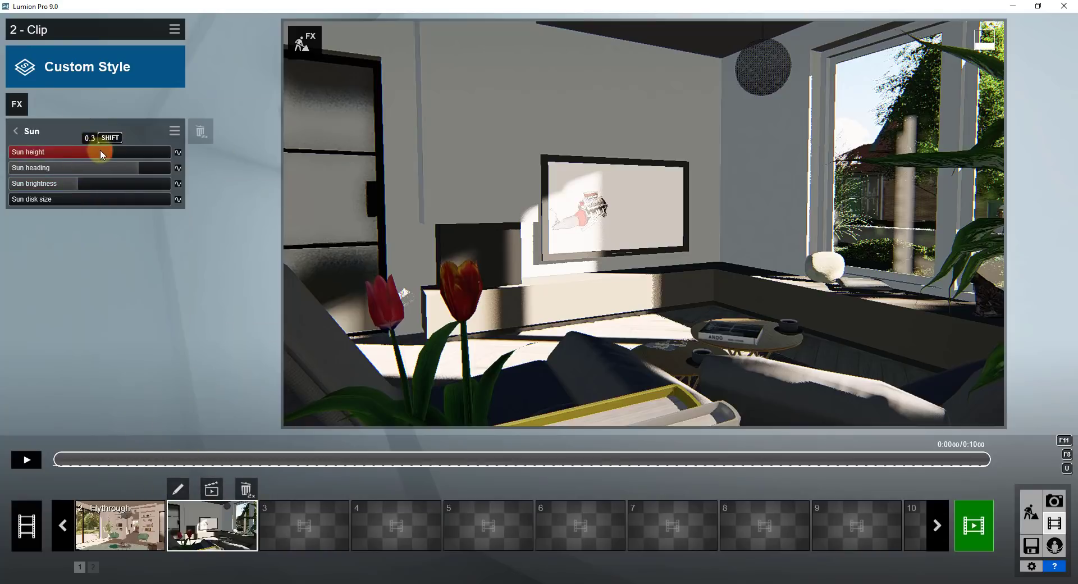
pyautogui.moveTo(115, 163)
pyautogui.mouseDown()
pyautogui.moveTo(139, 167)
pyautogui.moveTo(128, 166)
pyautogui.mouseUp()
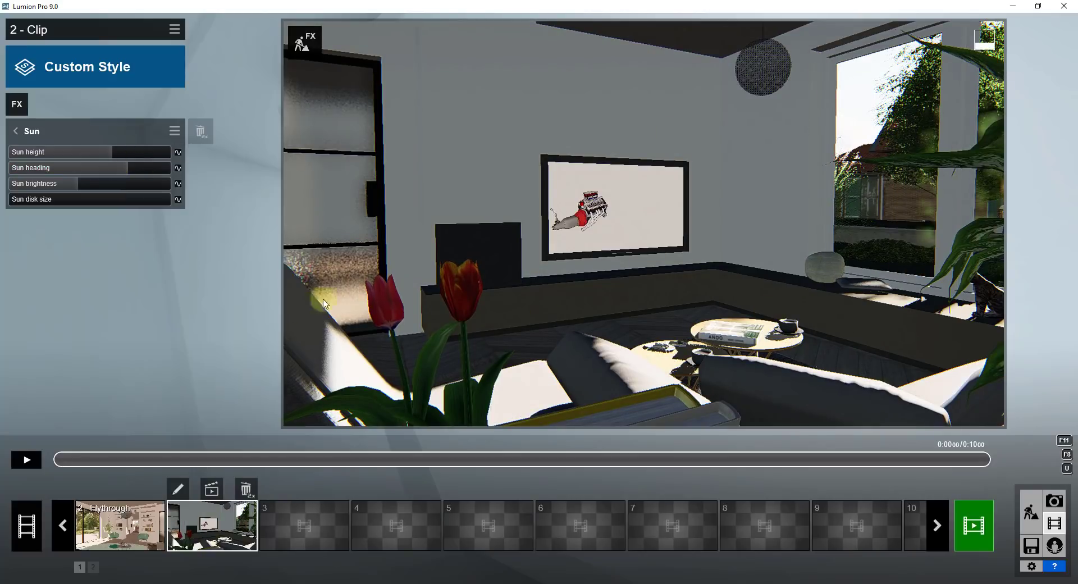
pyautogui.click(27, 460)
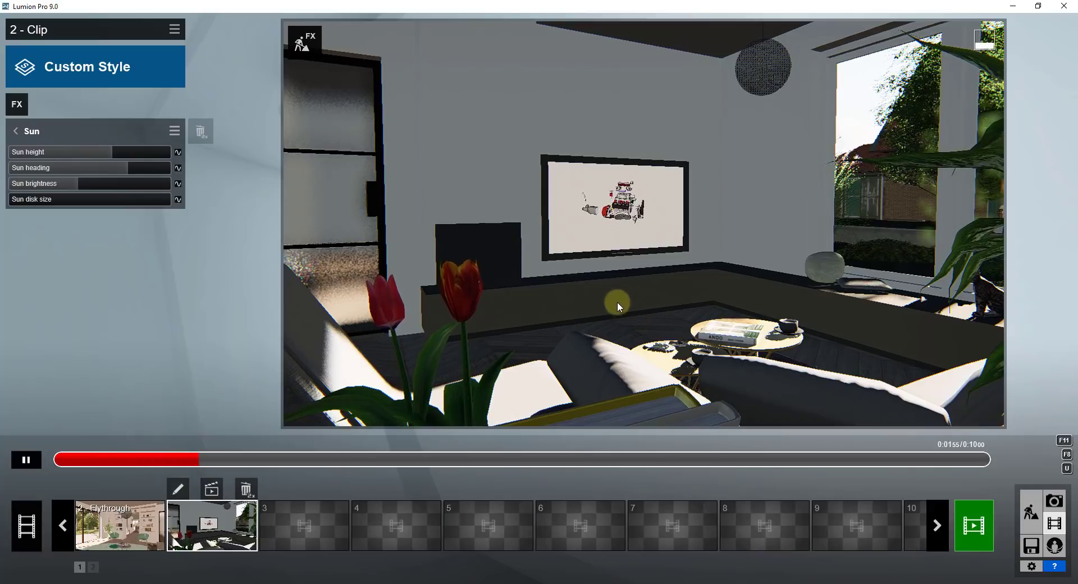
# Step: Reopen the clip for editing and add a second camera keyframe viewing the TV from beside the cat
pyautogui.click(178, 489)
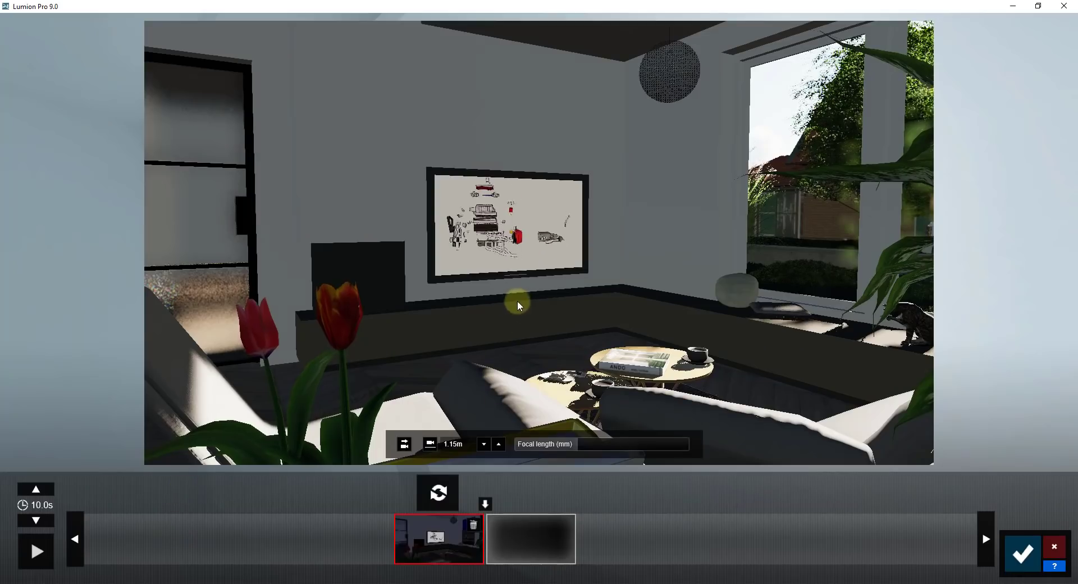
pyautogui.moveTo(602, 328); pyautogui.dragTo(604, 328, button='right')
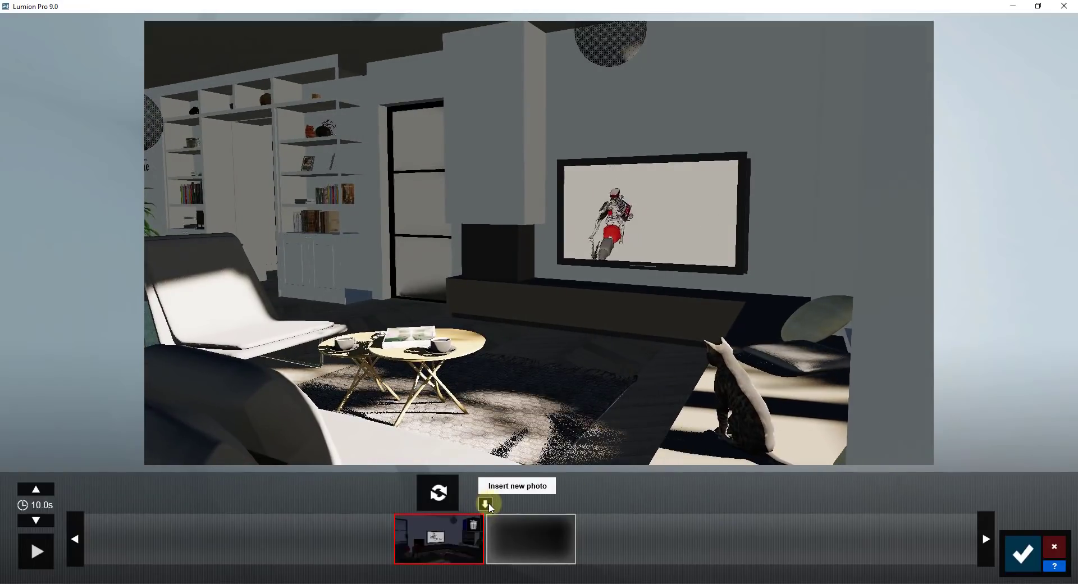
pyautogui.click(486, 504)
pyautogui.click(528, 536)
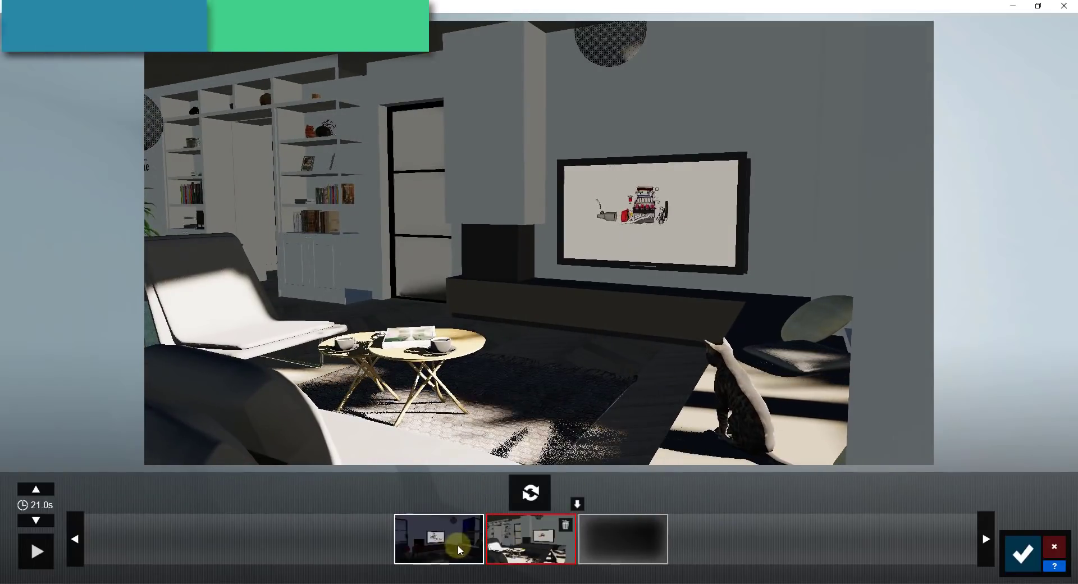
# Step: Compare the two camera keyframes and preview the camera path from the first one
pyautogui.click(456, 545)
pyautogui.click(516, 541)
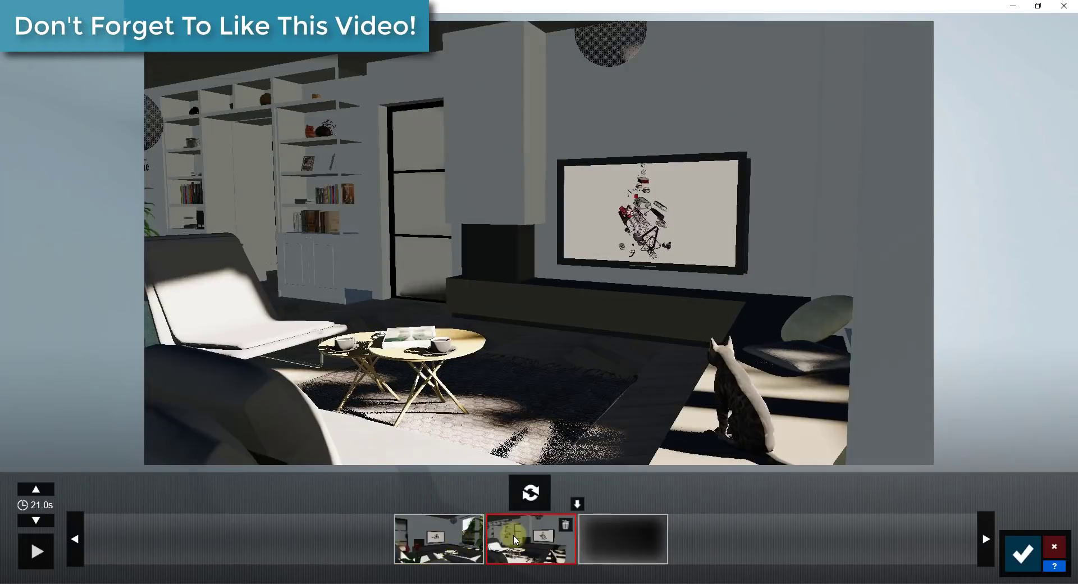
pyautogui.click(444, 537)
pyautogui.click(45, 546)
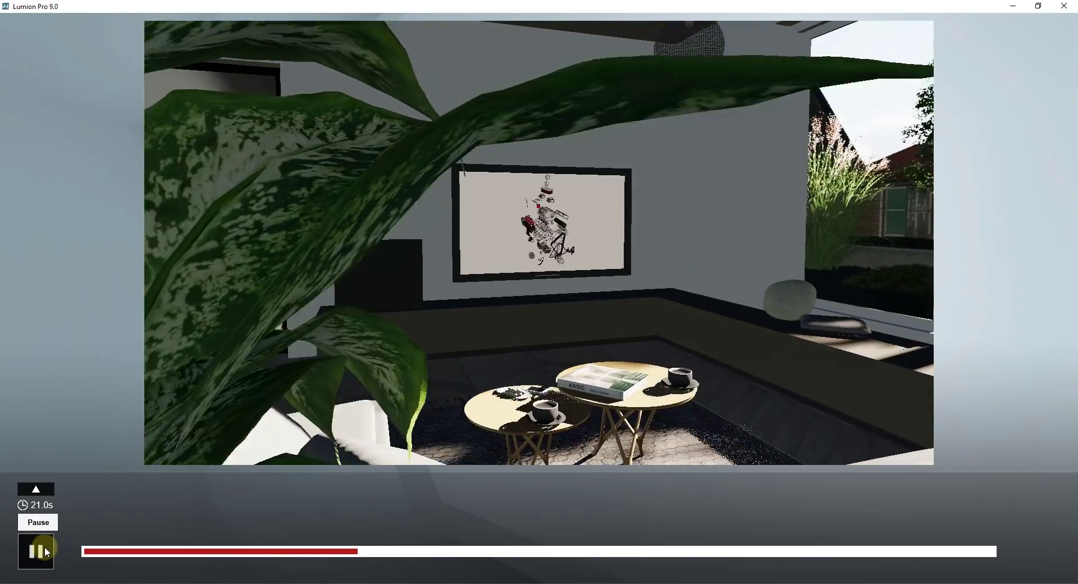
# Step: Stop the preview, shorten the clip's total length to 10.0 seconds, and play the camera path again
pyautogui.click(45, 548)
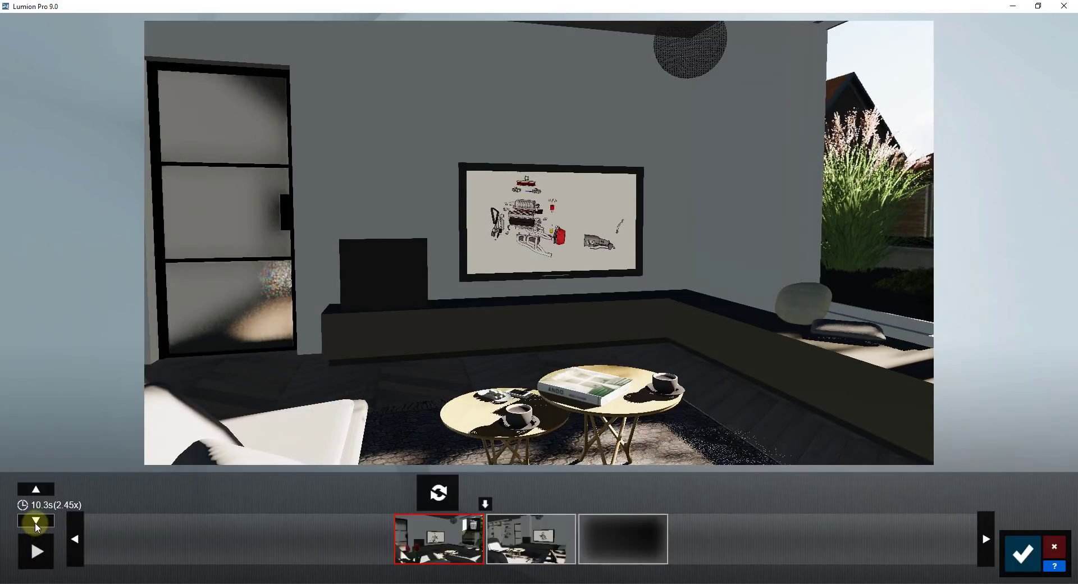
pyautogui.click(39, 555)
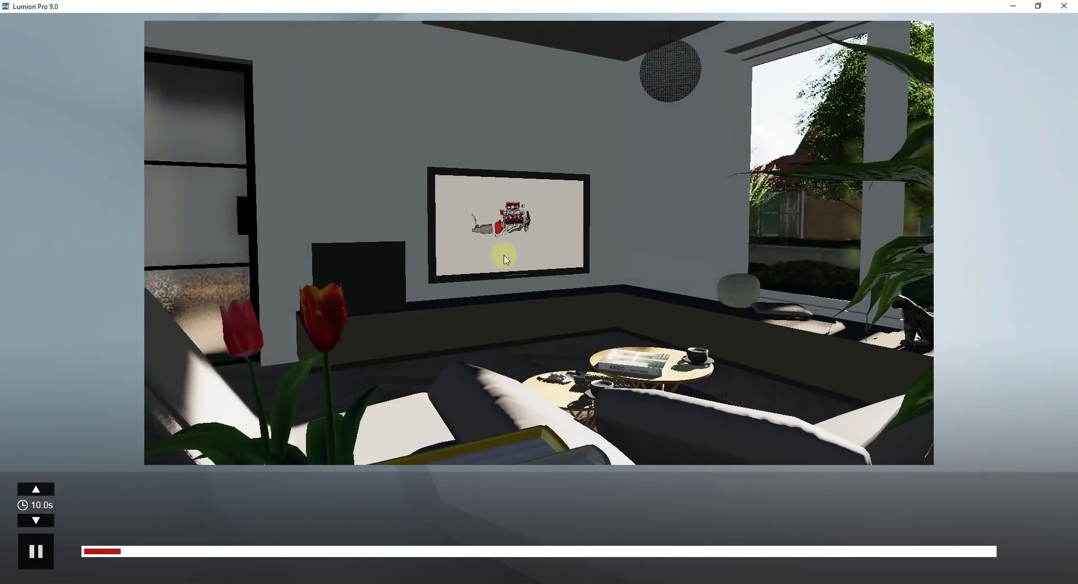
pyautogui.click(35, 551)
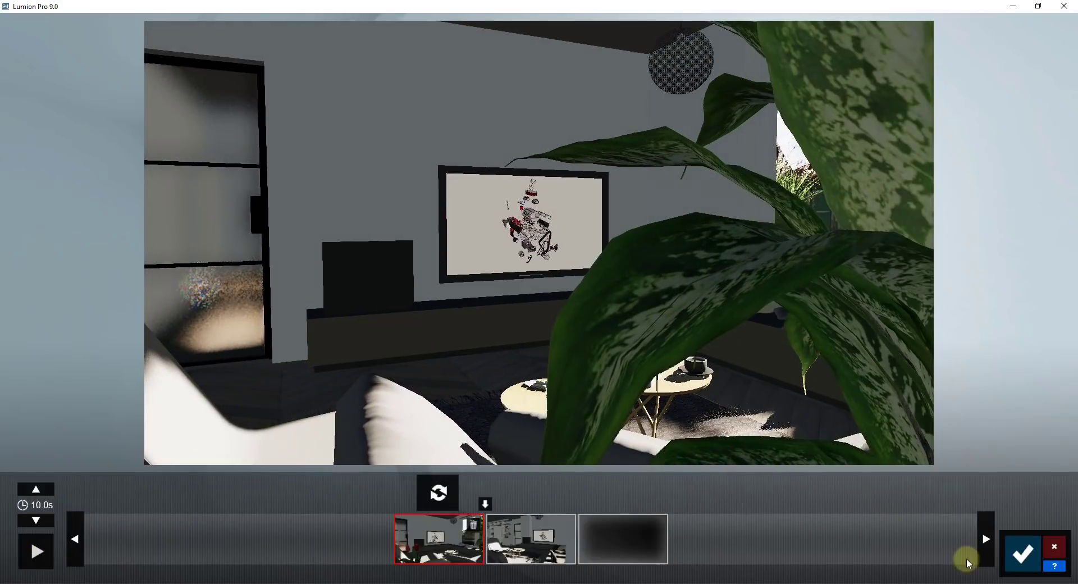
# Step: Move the first camera view past the plant, closer to the TV, and update the first keyframe with it
pyautogui.moveTo(615, 352)
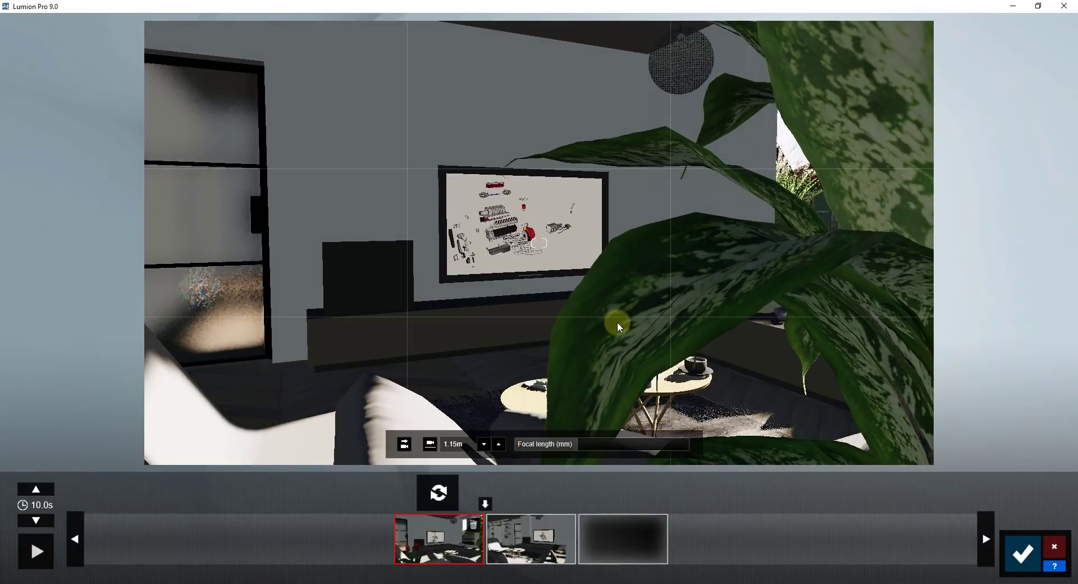
pyautogui.press('w')
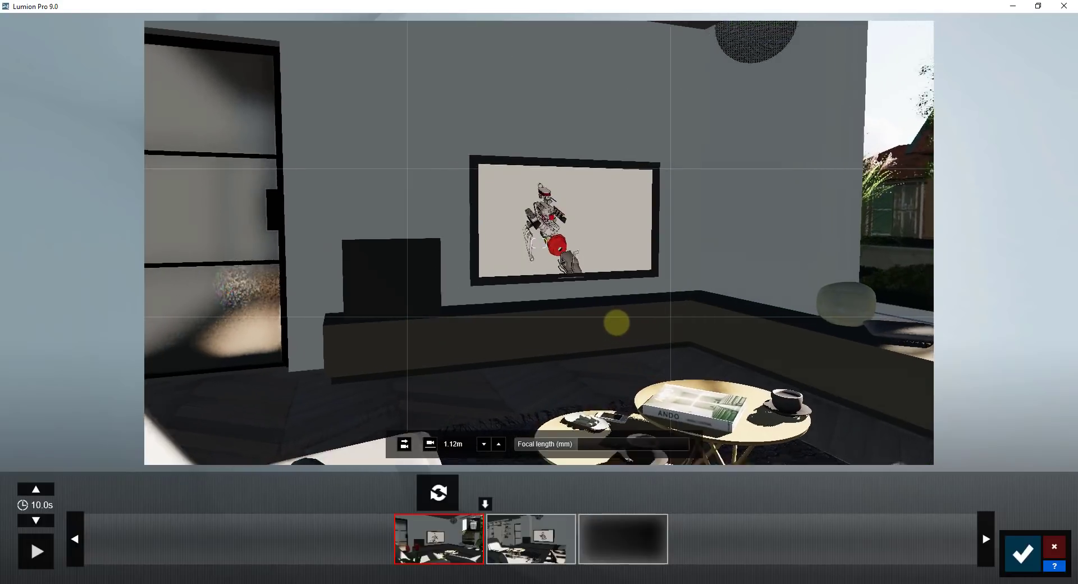
pyautogui.click(450, 534)
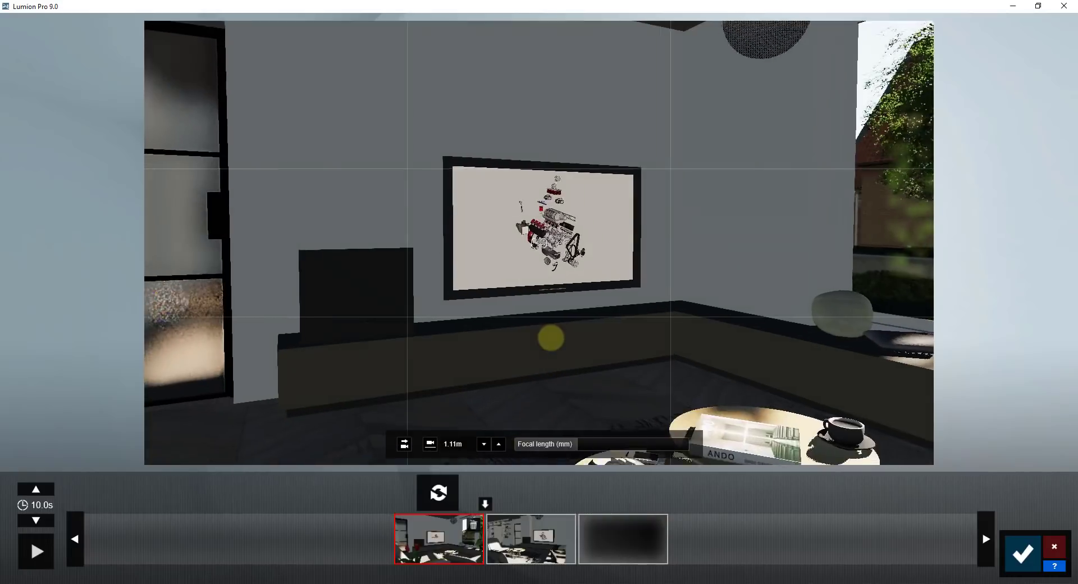
pyautogui.click(435, 492)
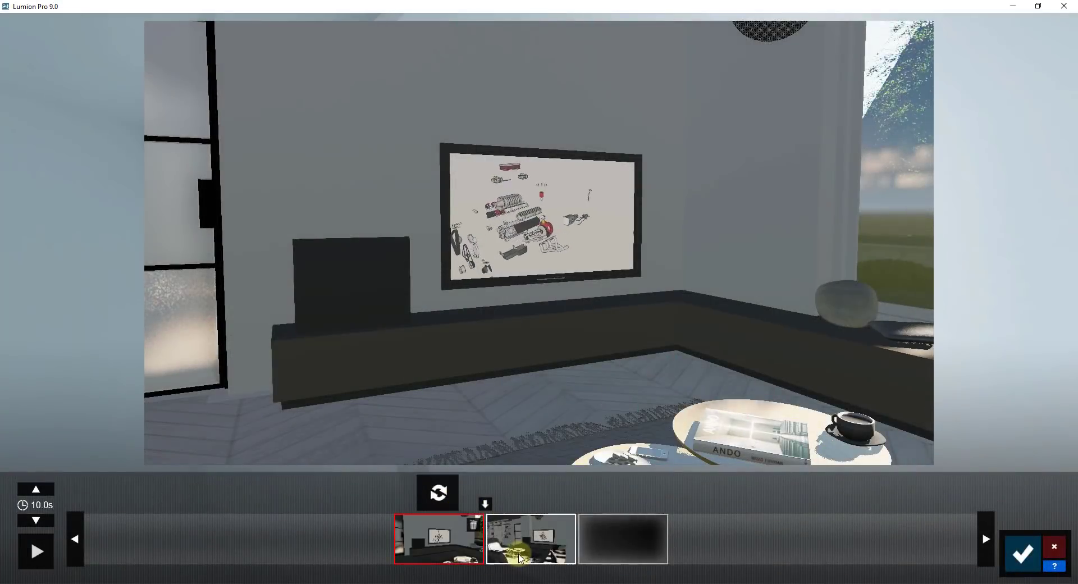
# Step: Reframe the second camera view of the TV, update its keyframe, and save the clip
pyautogui.click(531, 539)
pyautogui.moveTo(534, 400); pyautogui.dragTo(532, 402, button='right')
pyautogui.click(530, 493)
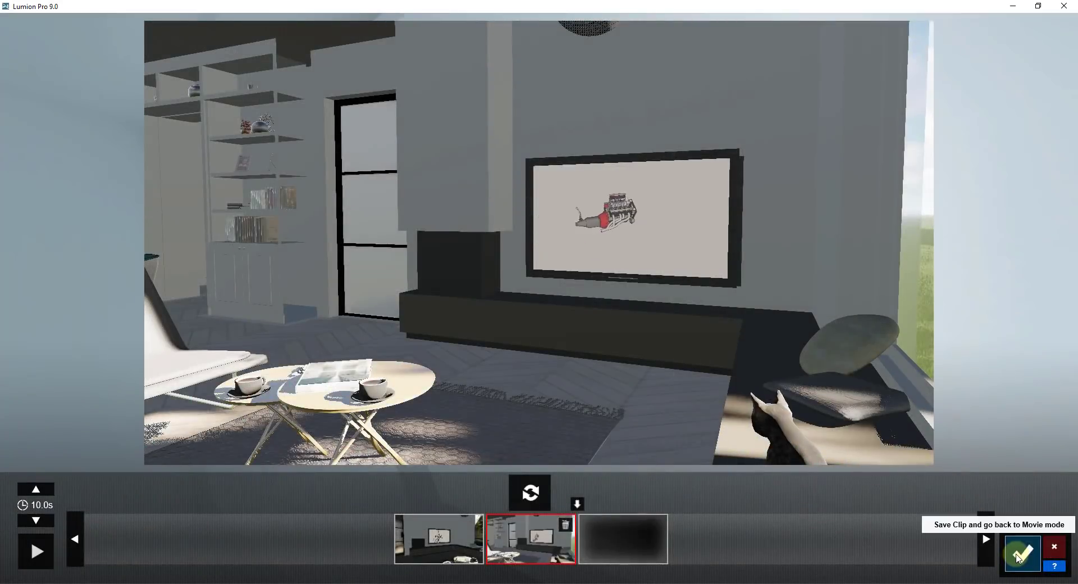
pyautogui.click(1023, 553)
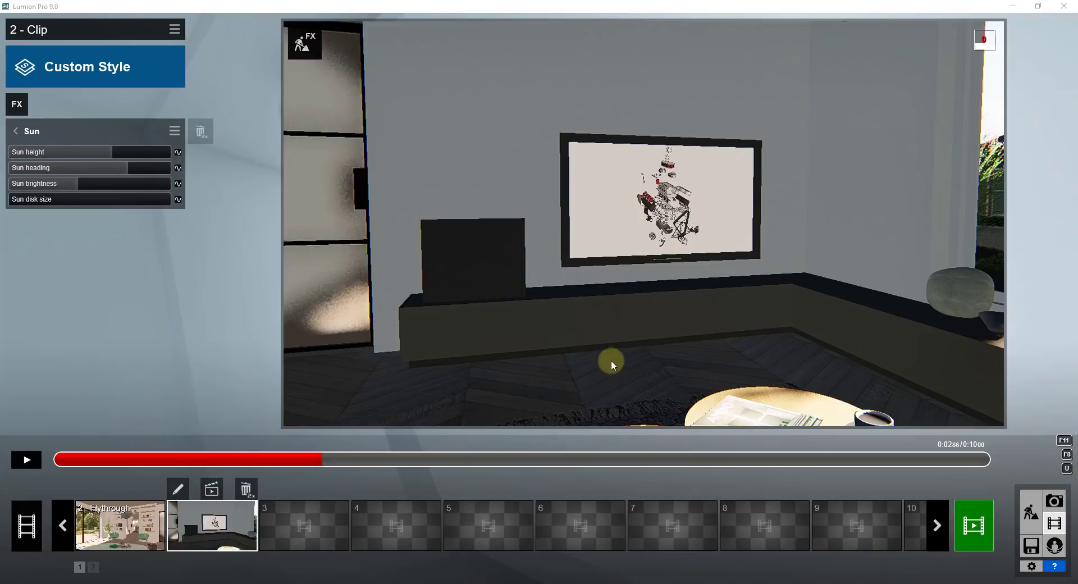
# Step: Render the entire clip as an HD 1280x720 MP4 file into the 10 - Animated Material folder
pyautogui.click(211, 491)
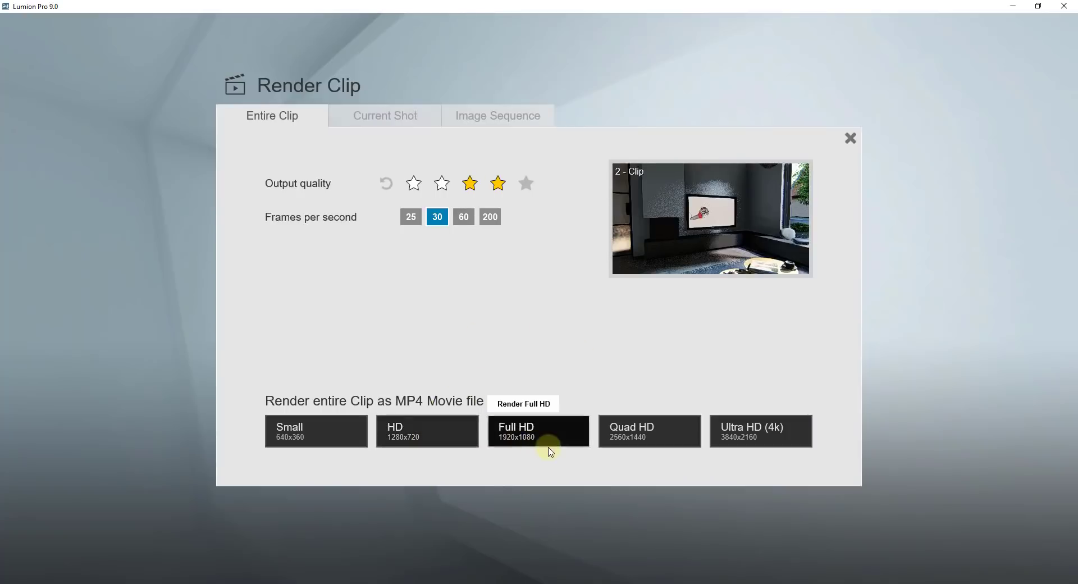
pyautogui.click(415, 438)
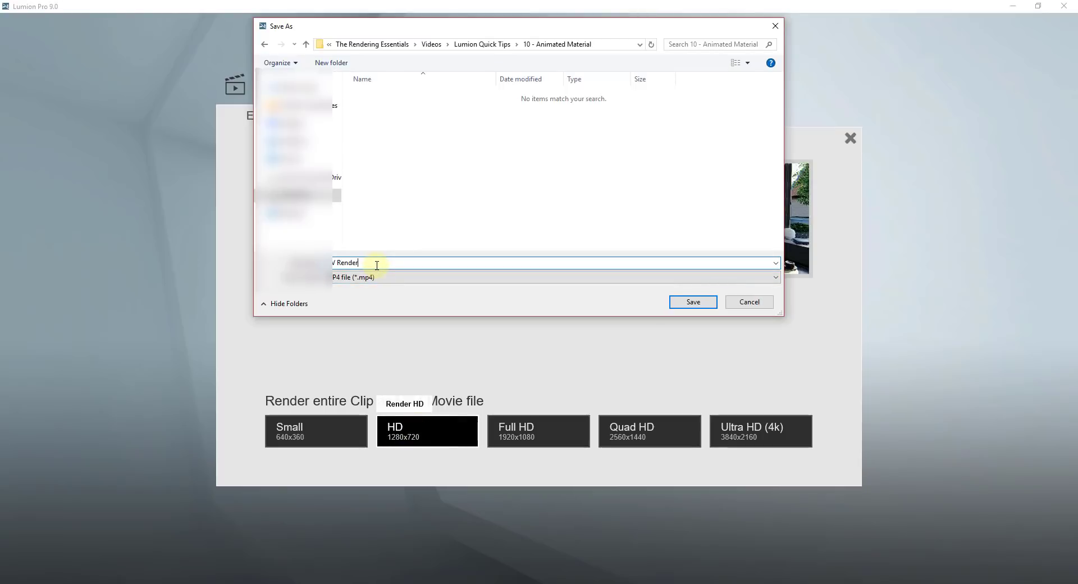
pyautogui.press('Return')
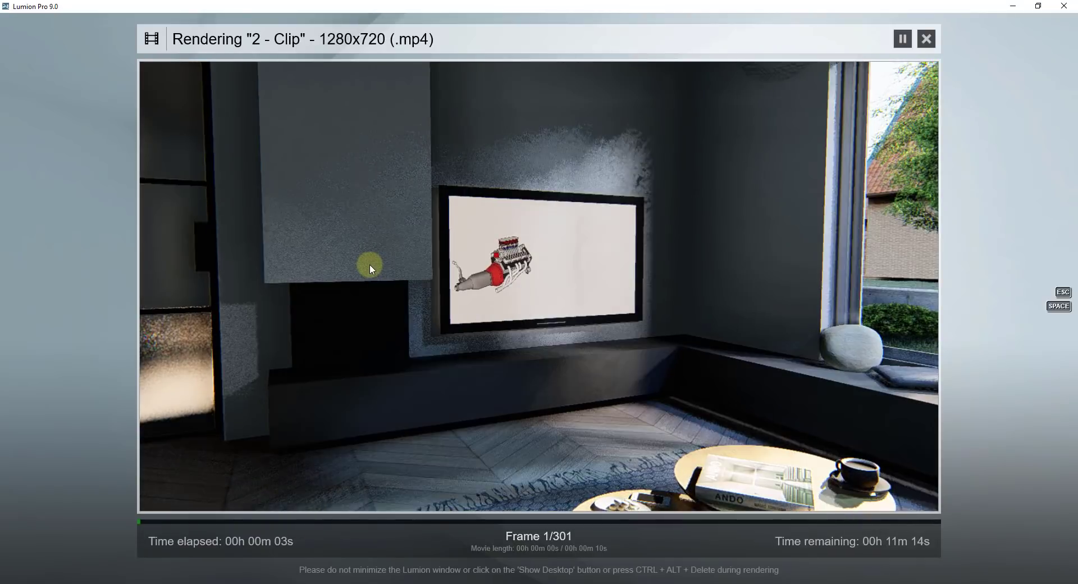